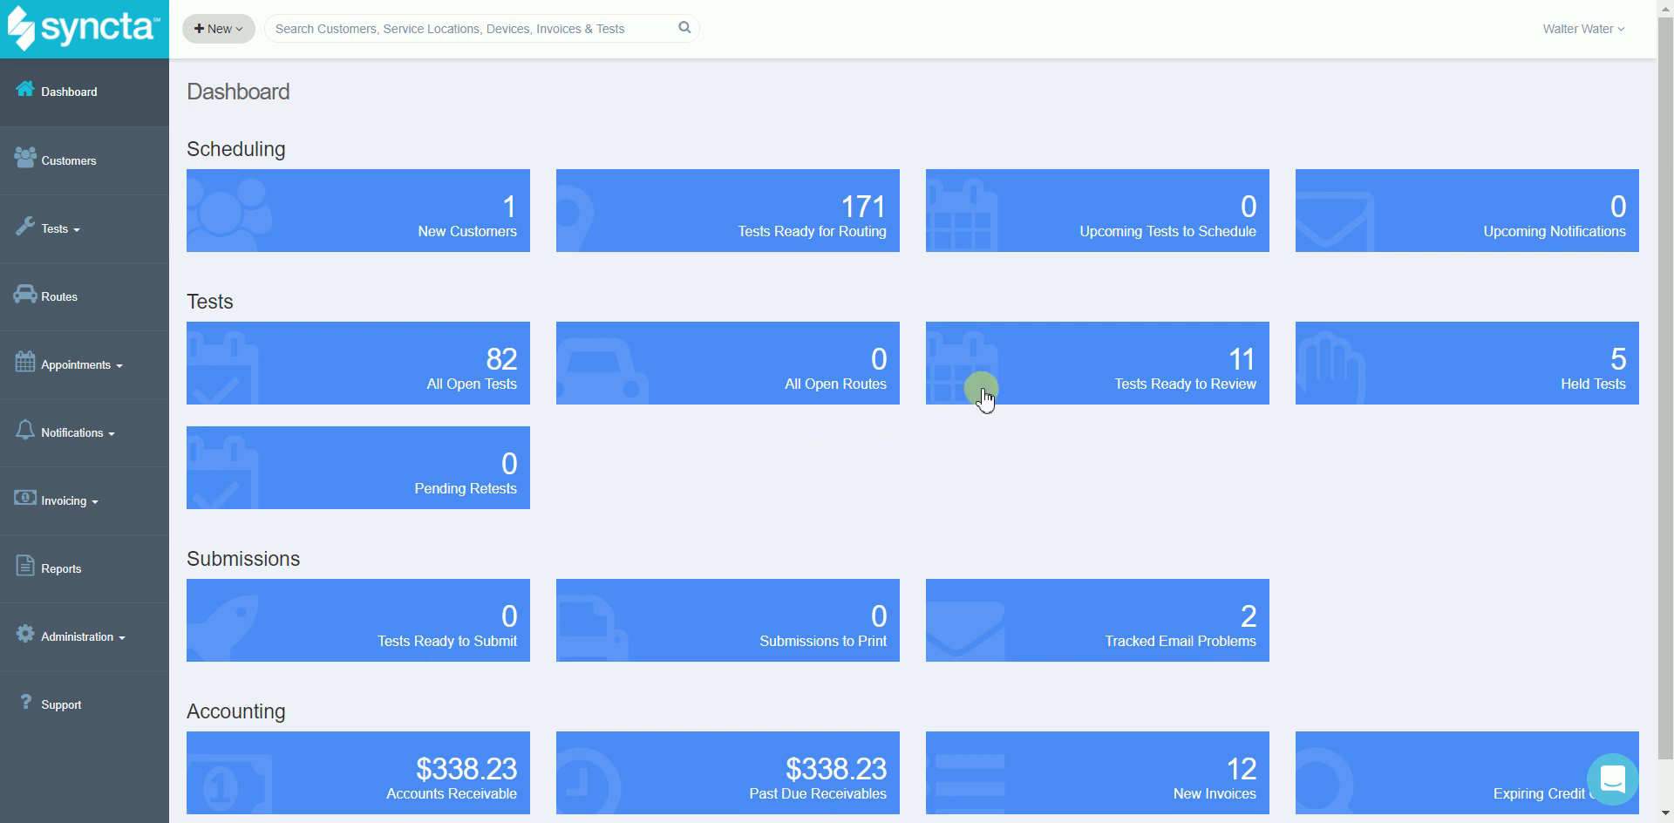
Open the tests ready for review, and look up the customer by name to open their customer record
click(985, 397)
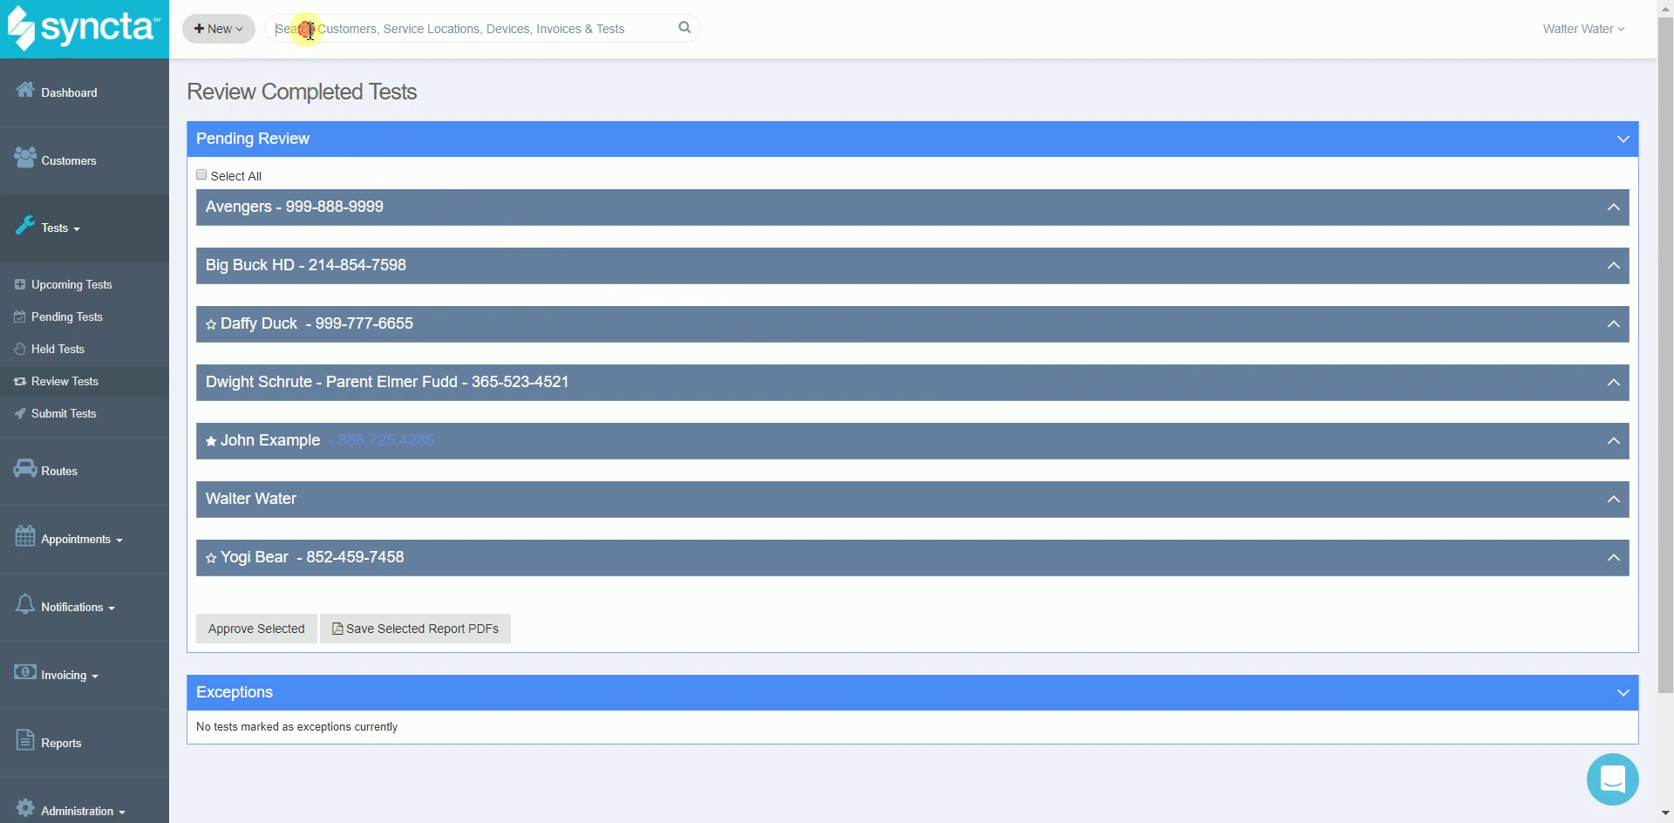
text(yo)
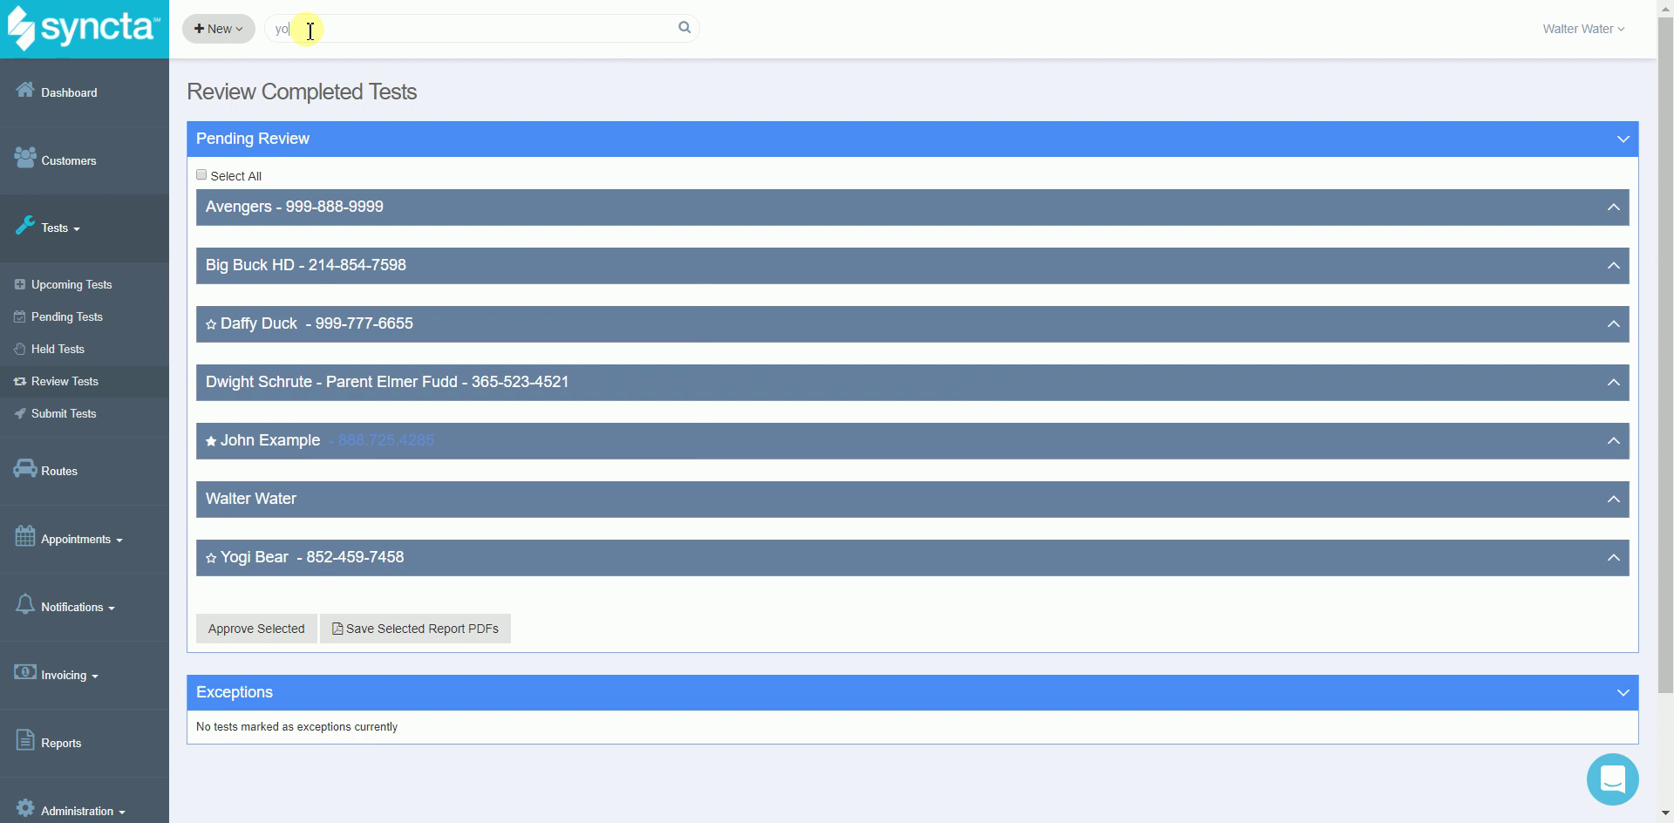
text(gi Bear)
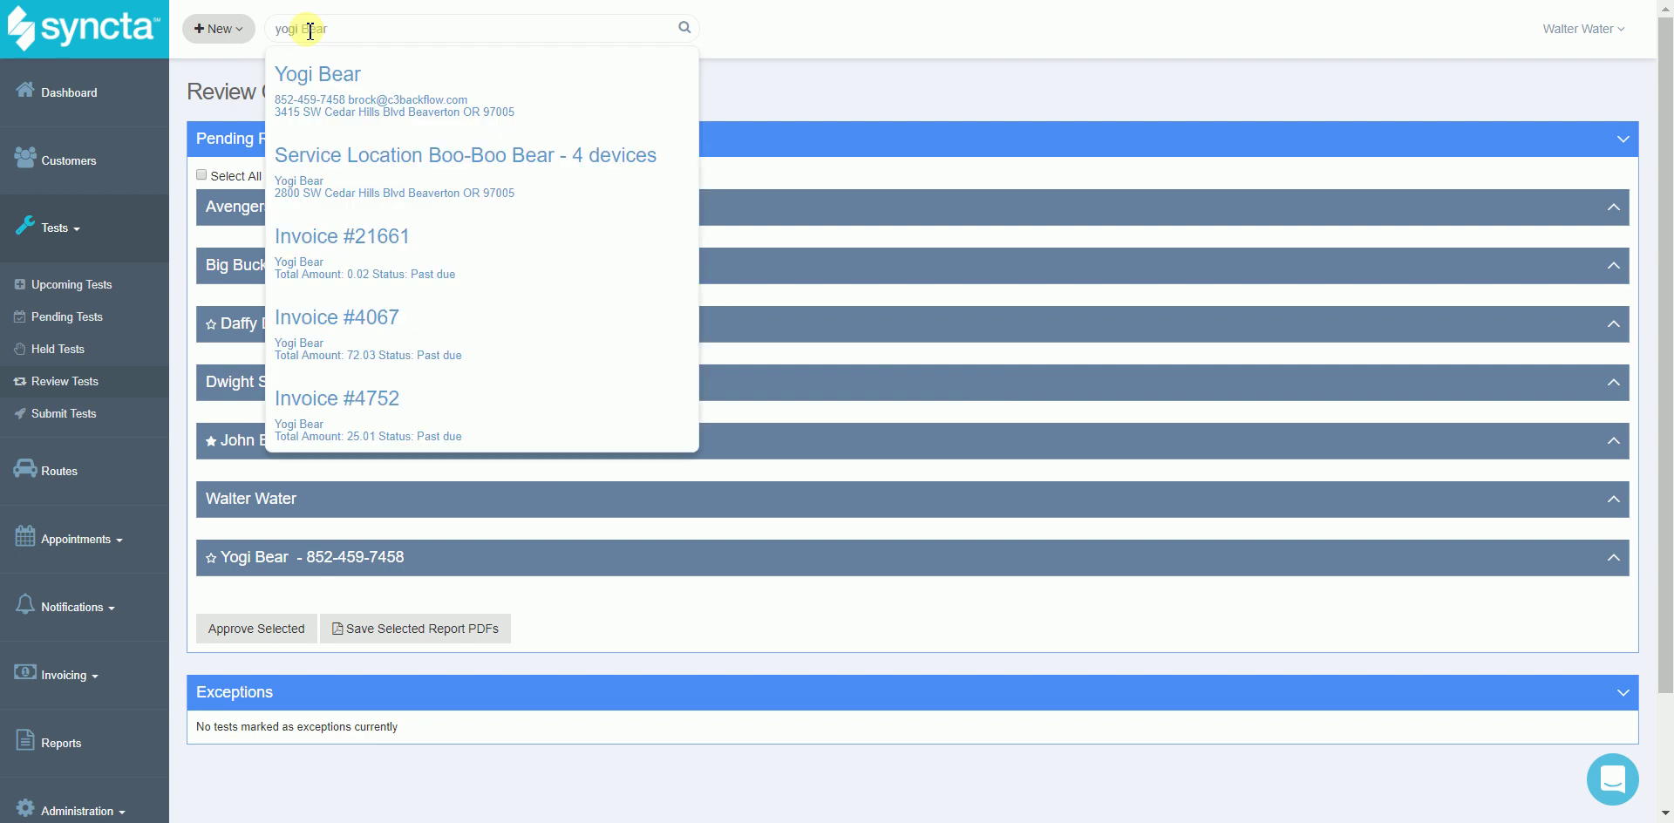
click(334, 77)
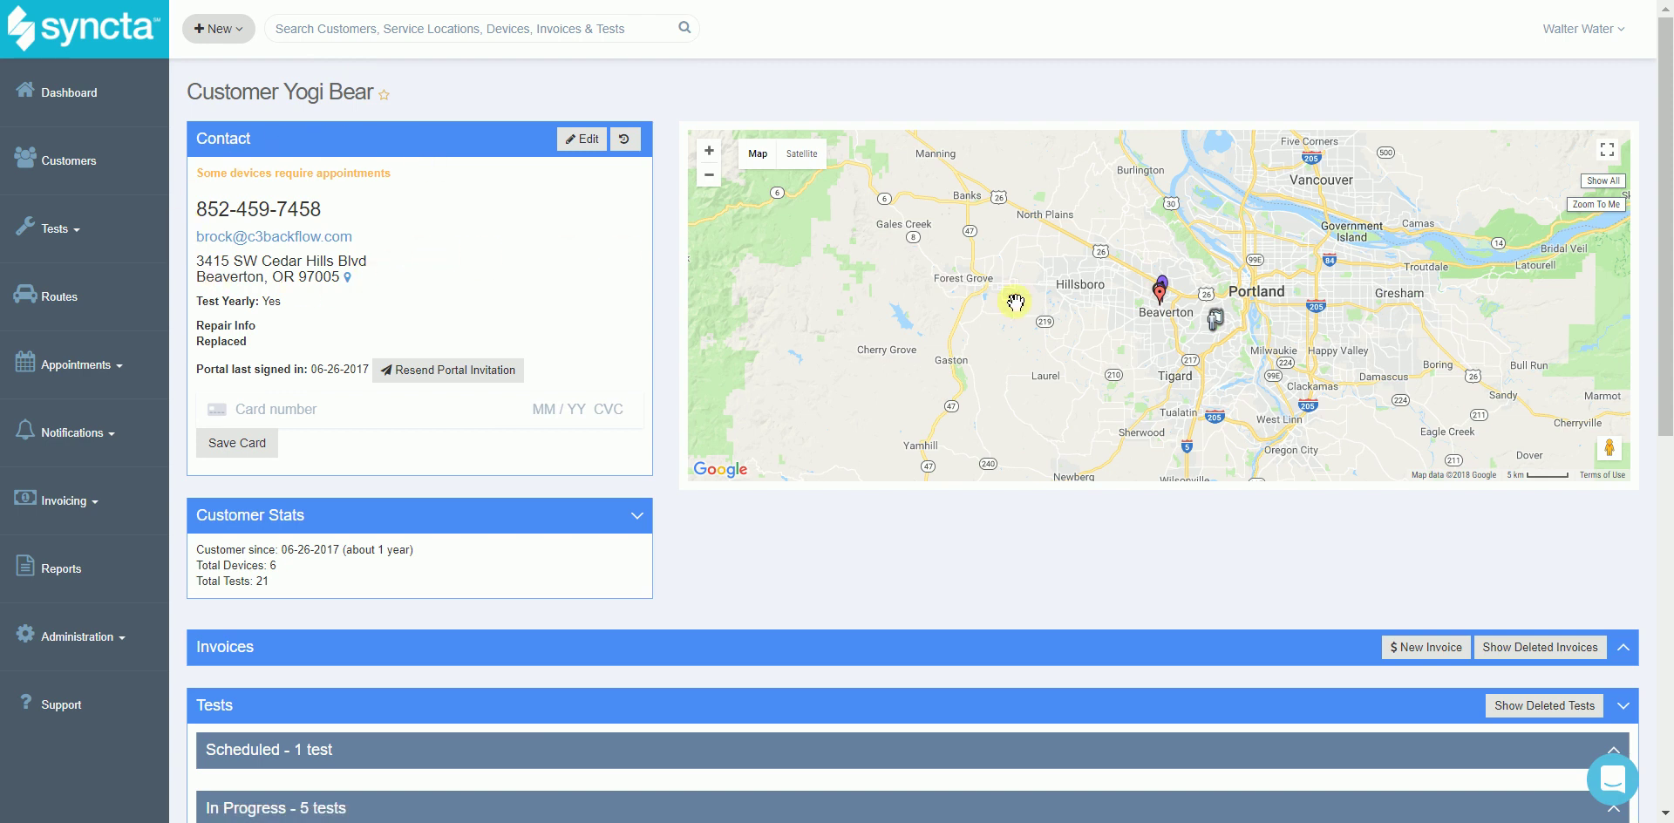
Zoom the customer's map in on the service location marker and switch it to satellite view
click(1166, 312)
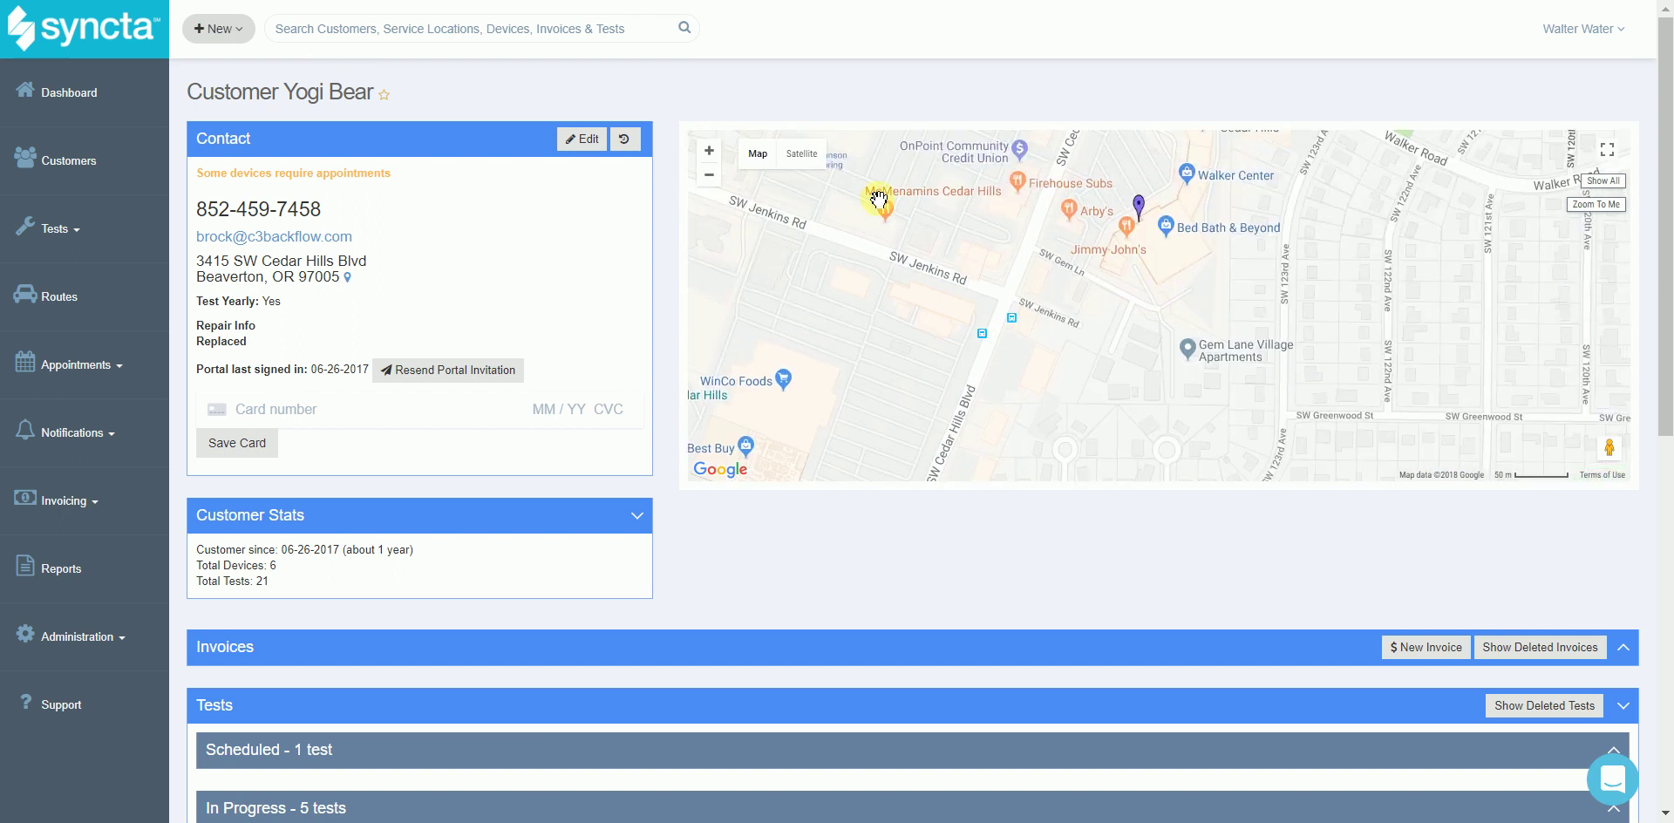
click(811, 157)
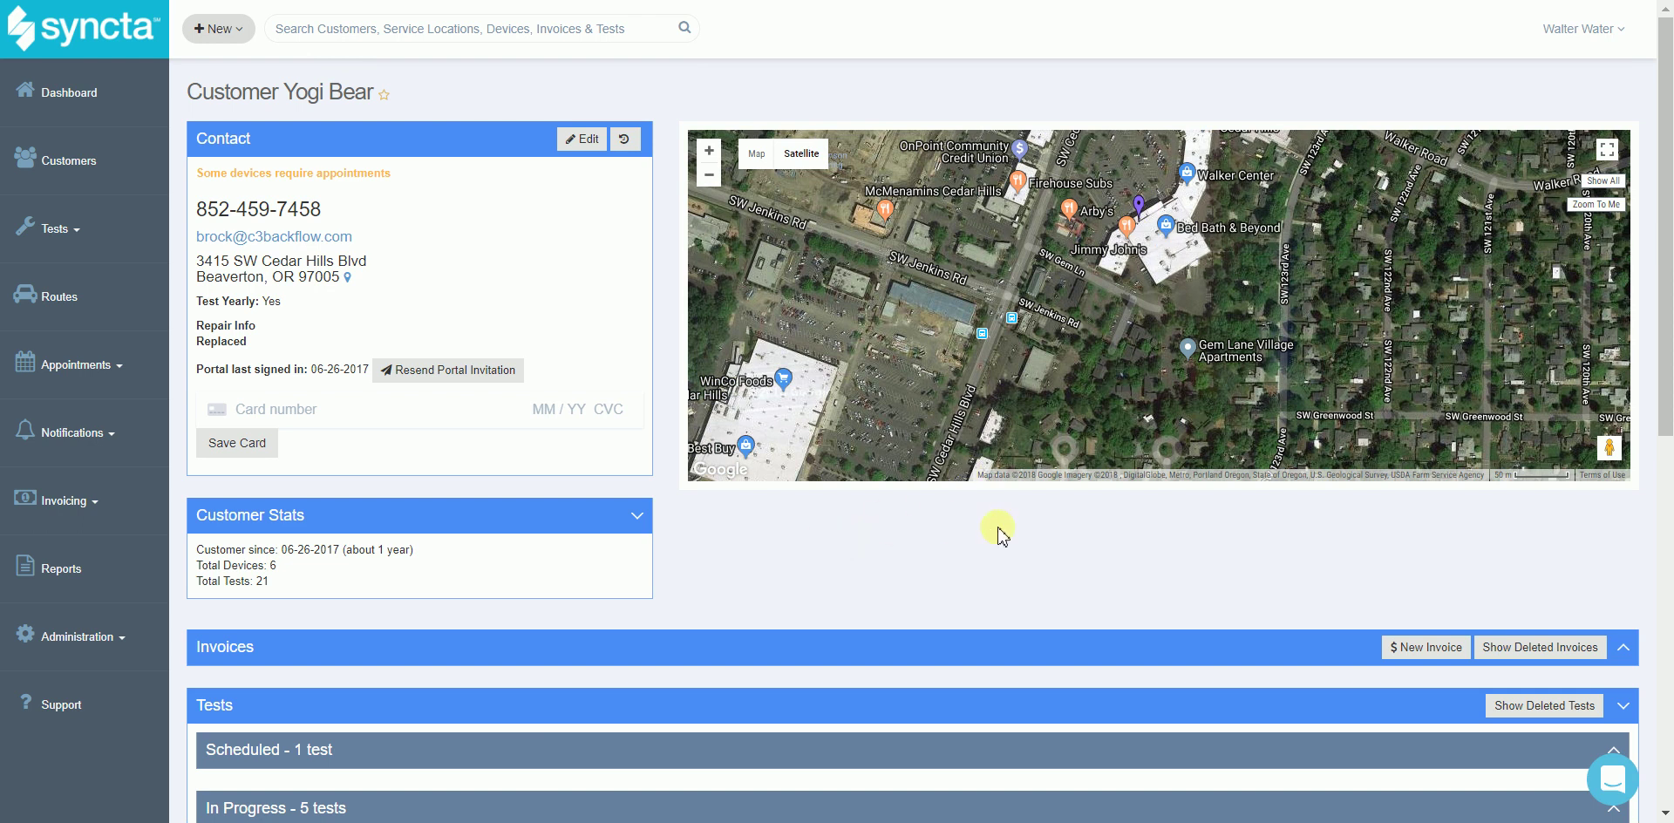
Expand the customer's invoices and the tests from previous years to examine their history
scroll(1232, 545, down, 2)
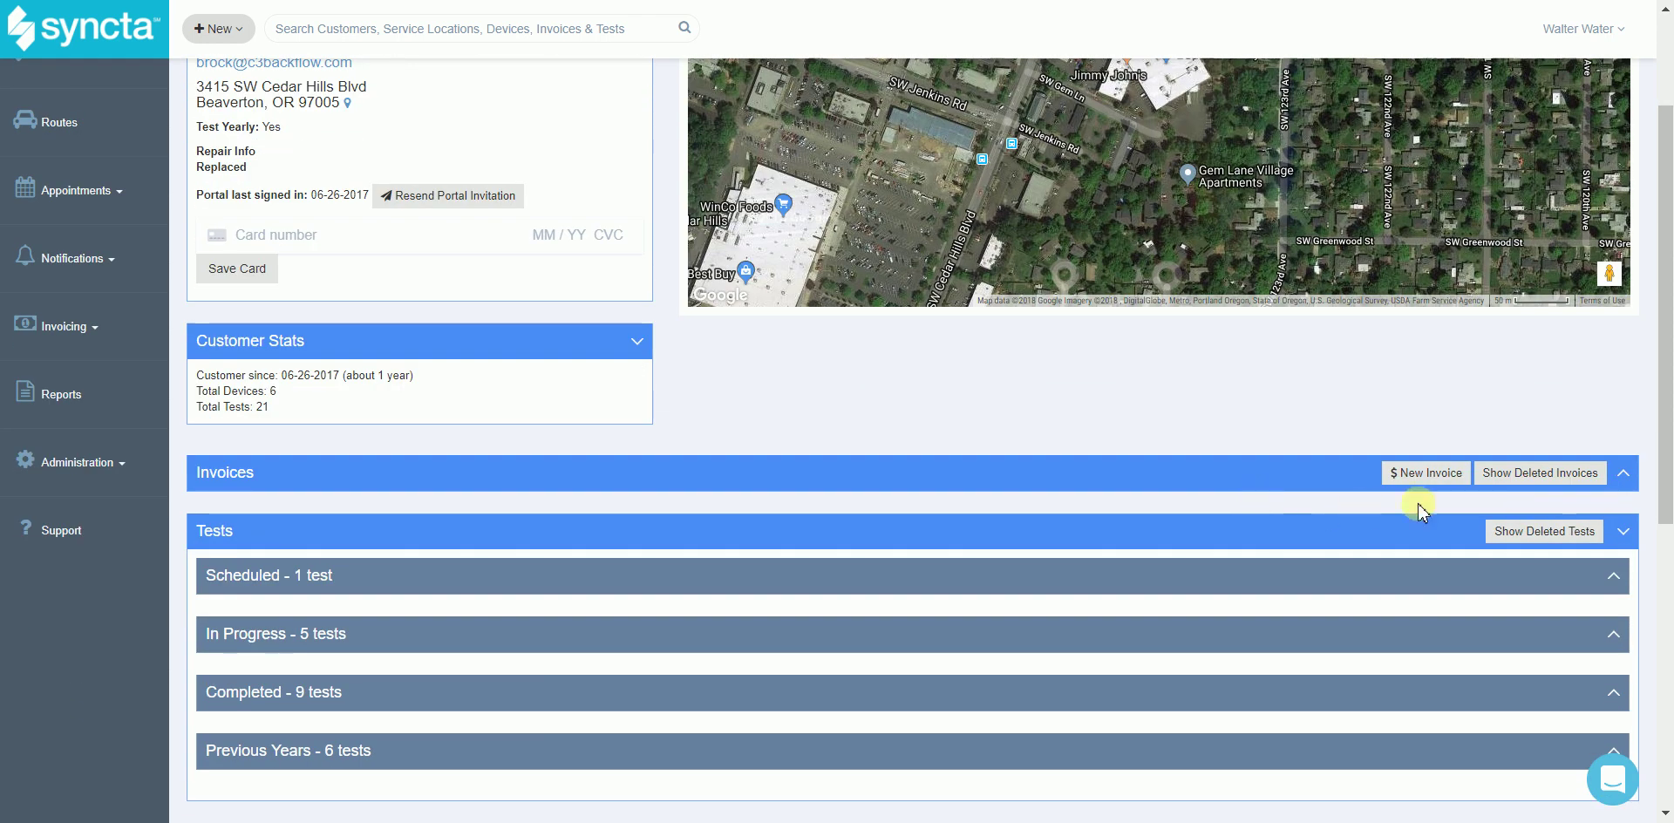
click(1618, 471)
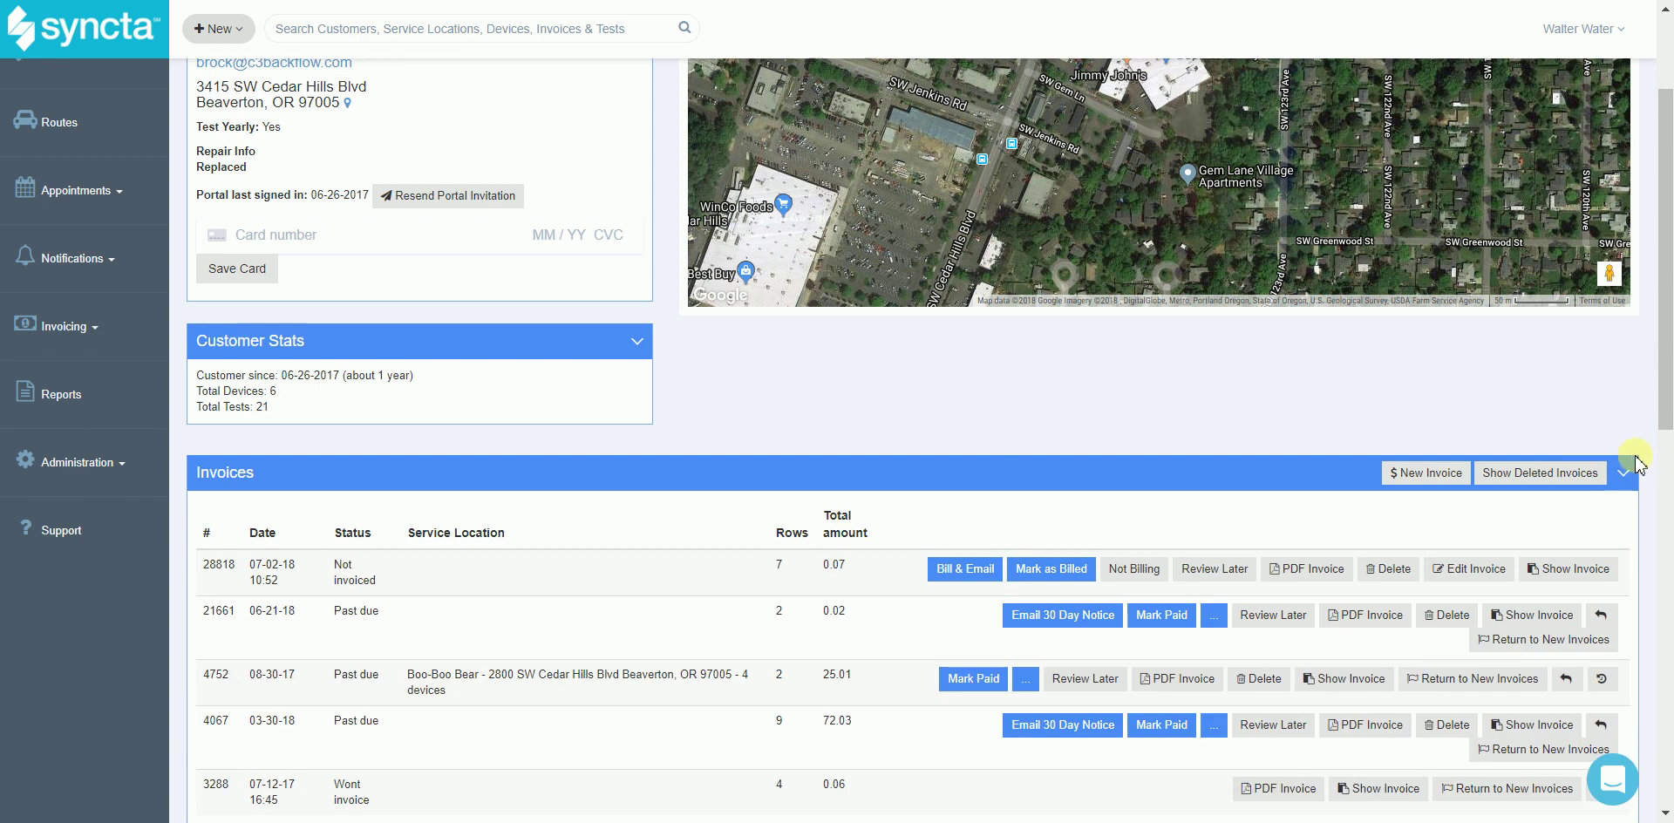
scroll(1637, 462, down, 1)
scroll(1639, 462, down, 3)
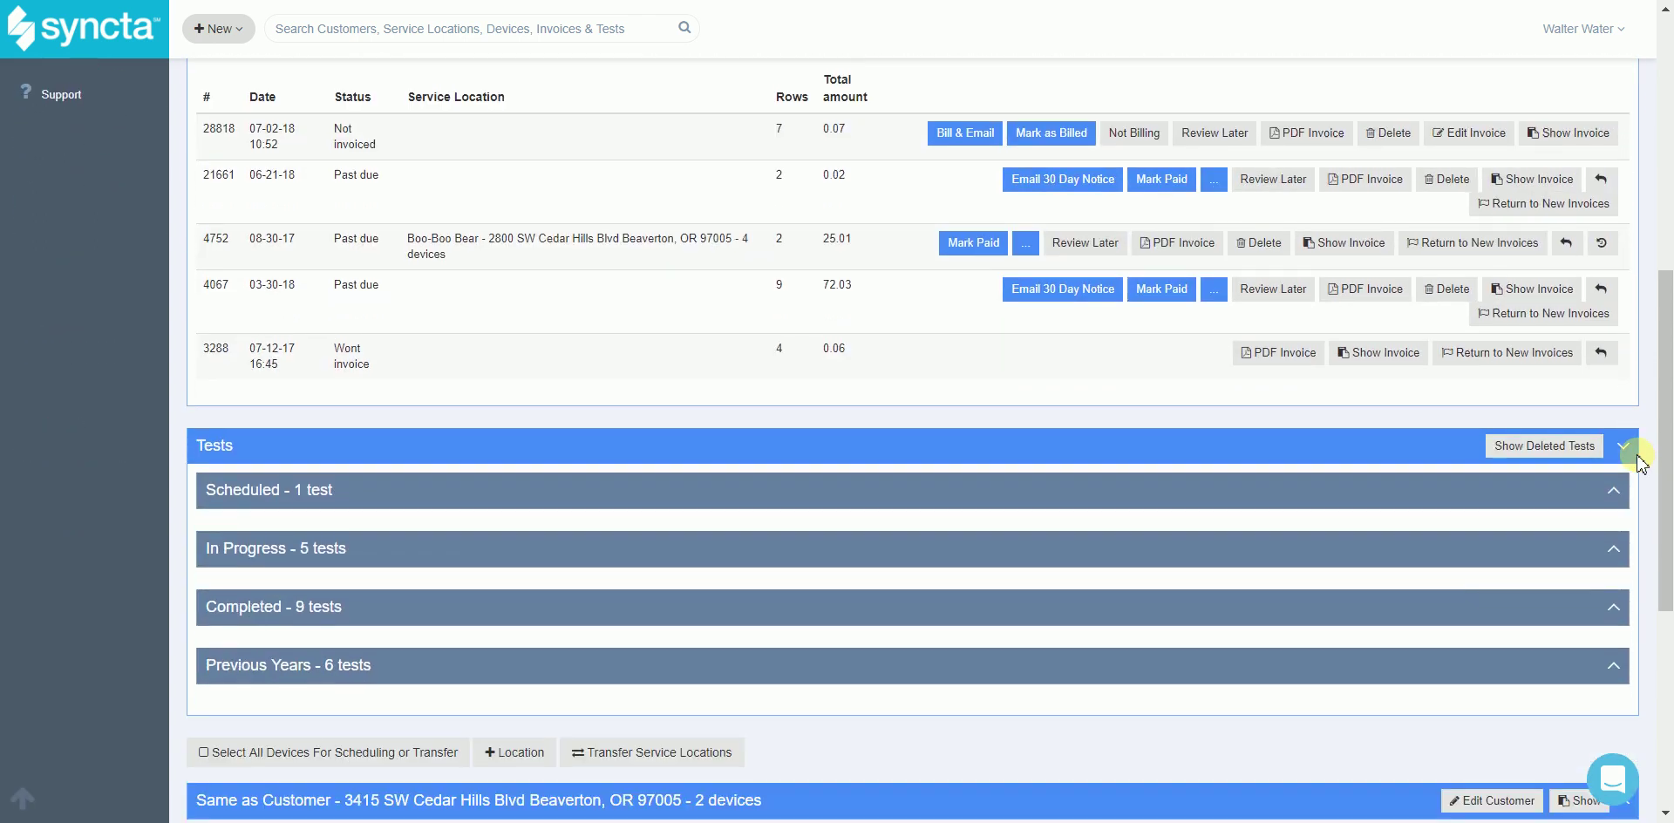
scroll(1644, 466, down, 1)
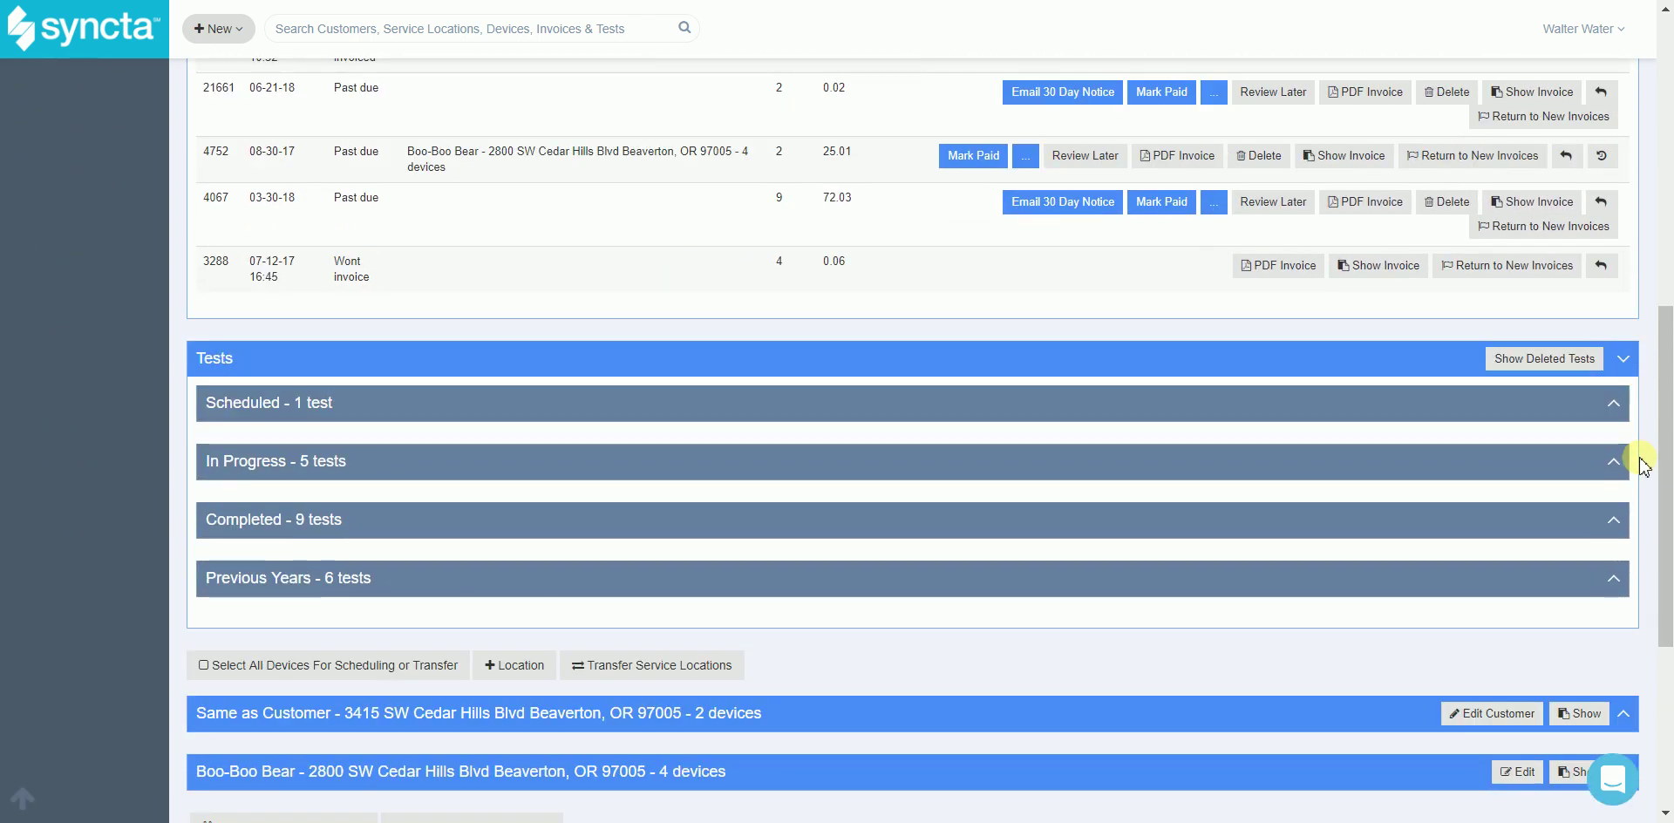
click(1618, 575)
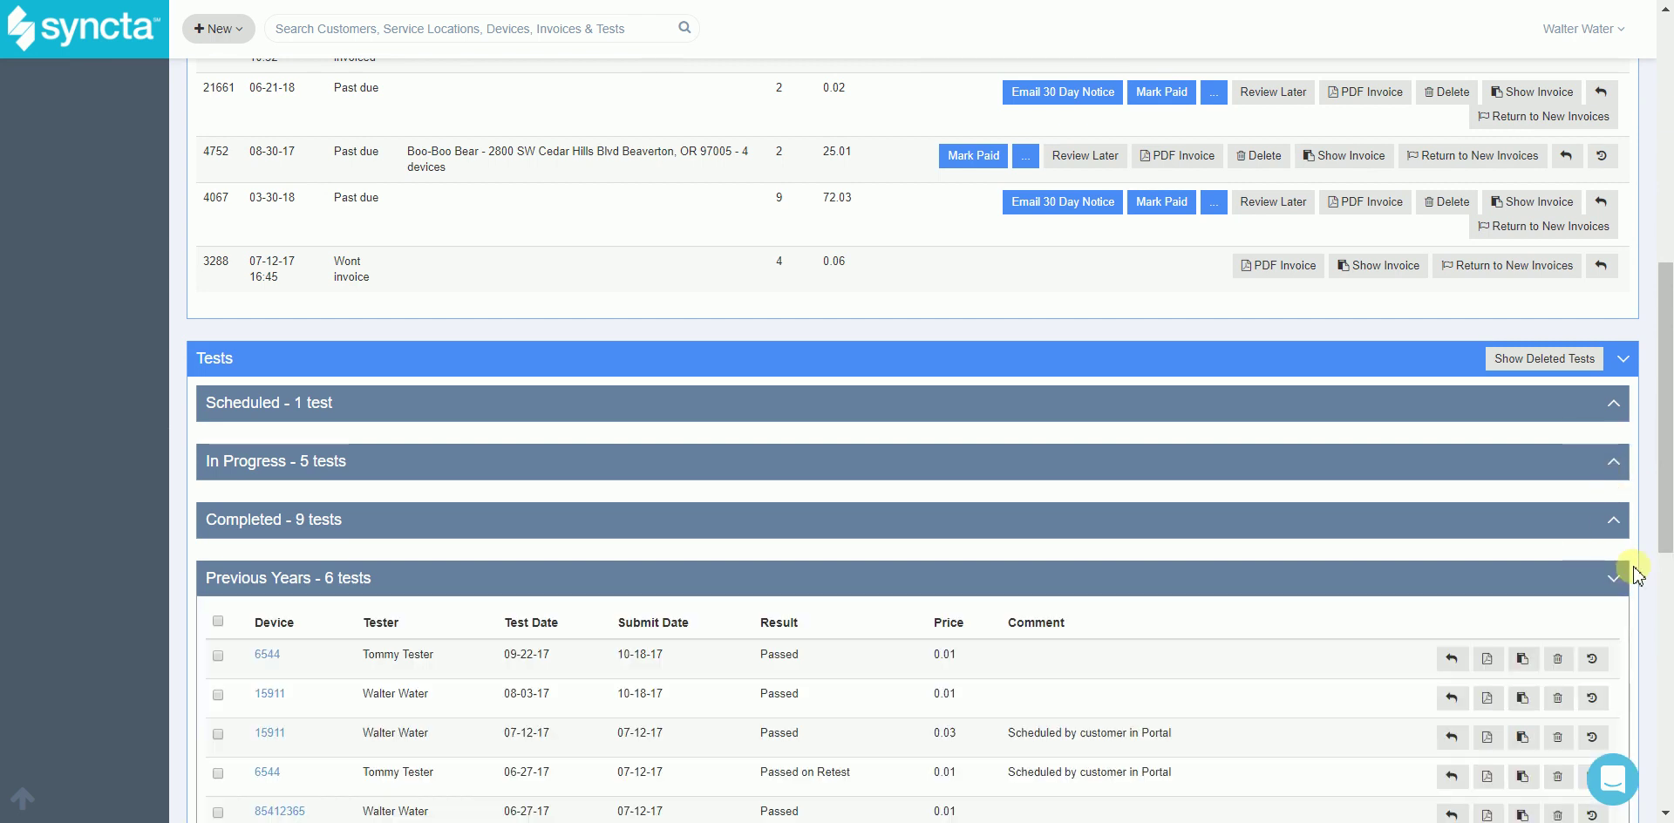
scroll(1635, 574, down, 3)
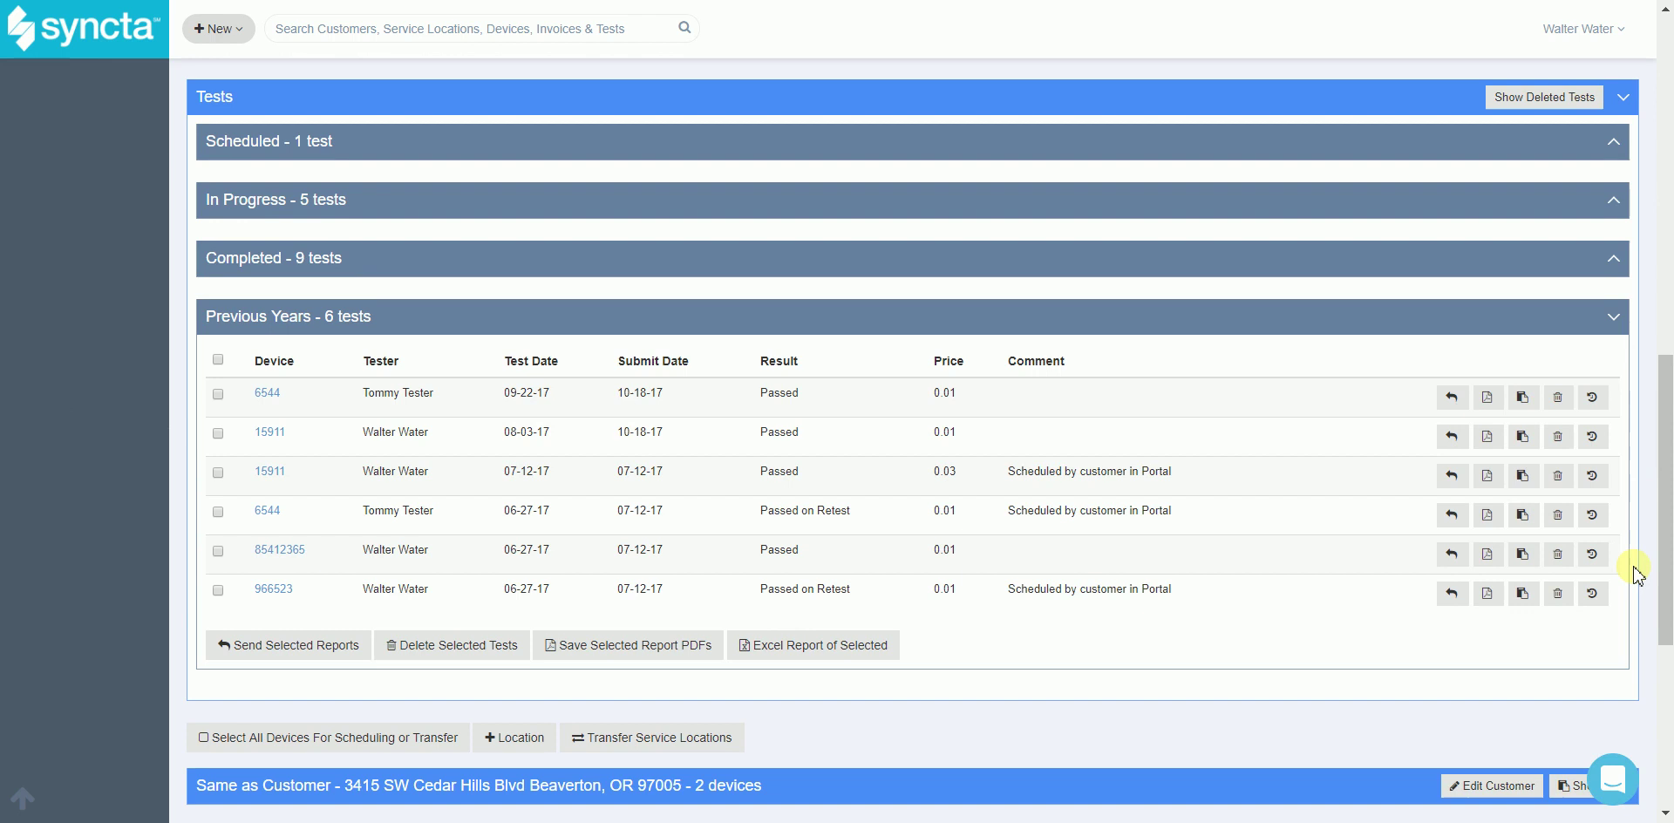
Expand the device lists of both of the customer's service locations to examine them
scroll(1635, 574, down, 5)
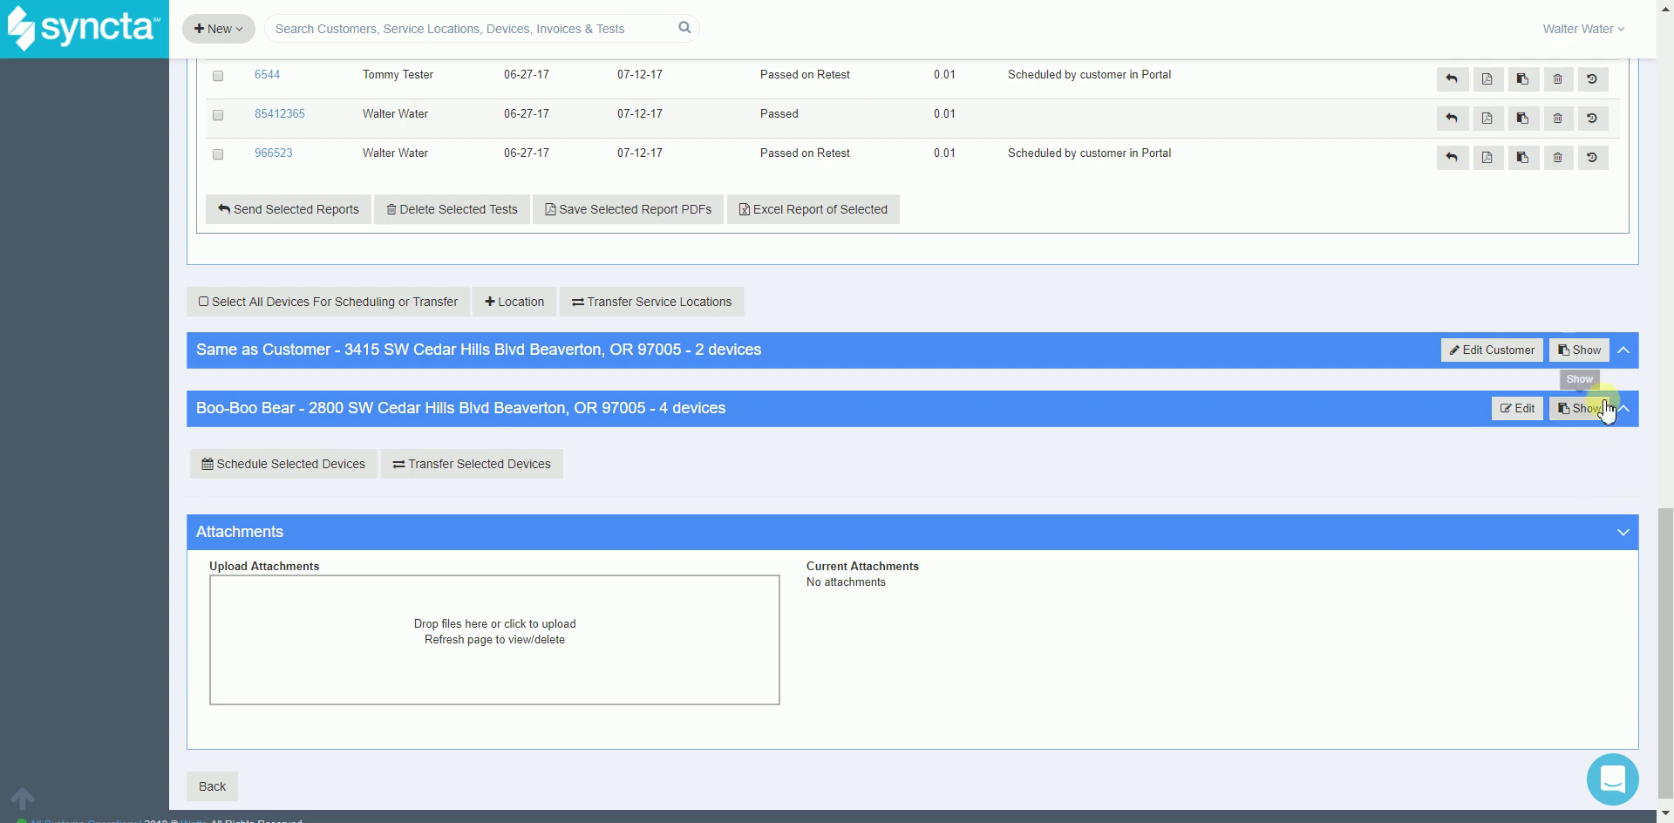
click(1623, 353)
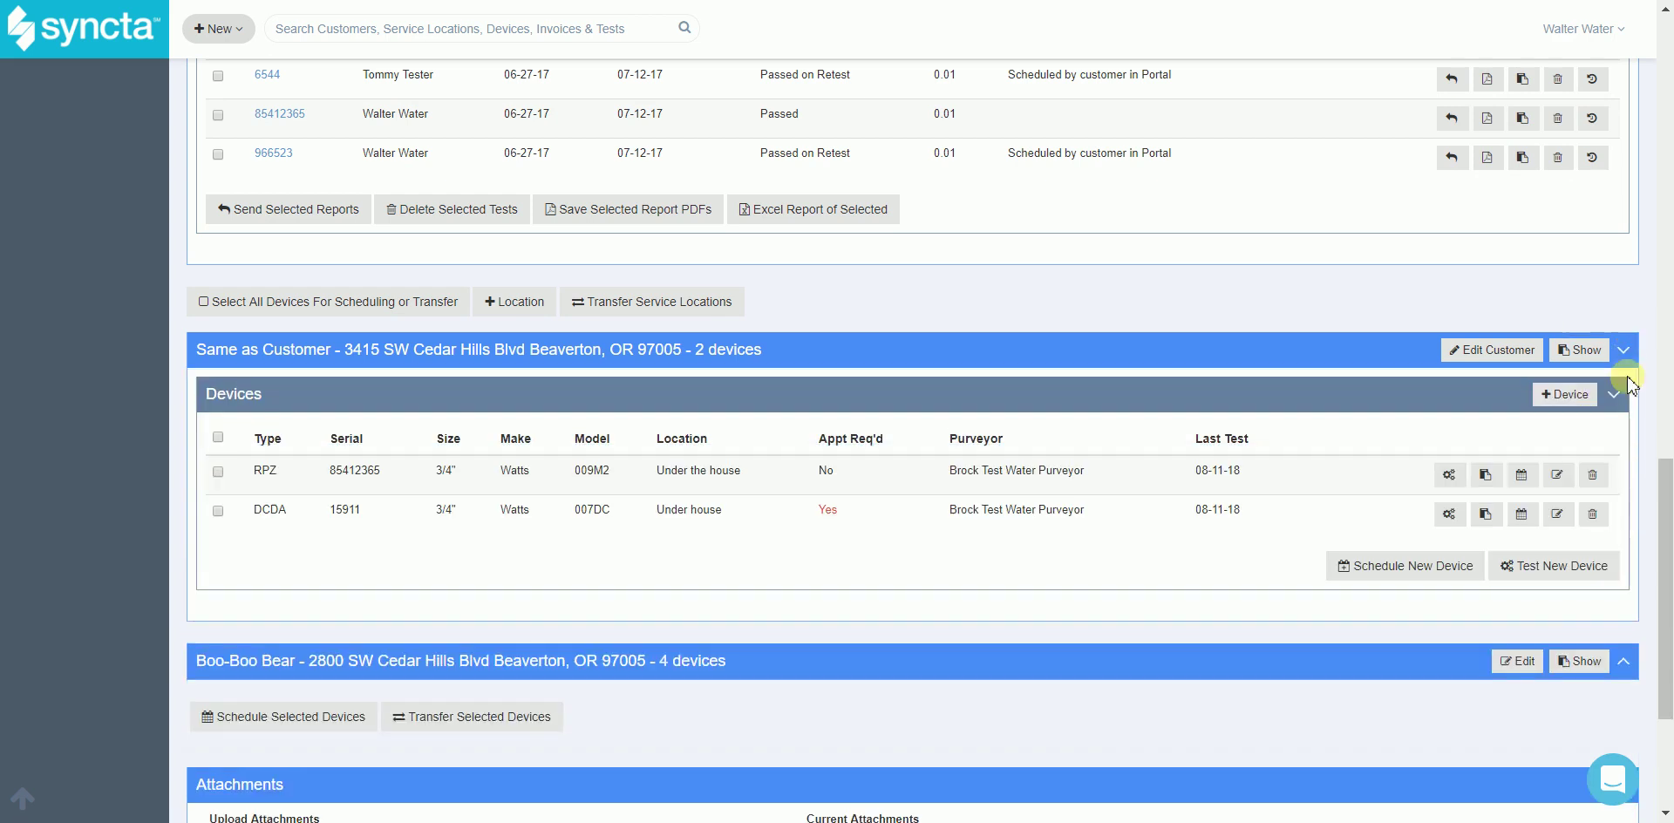
click(1625, 660)
scroll(1651, 589, down, 3)
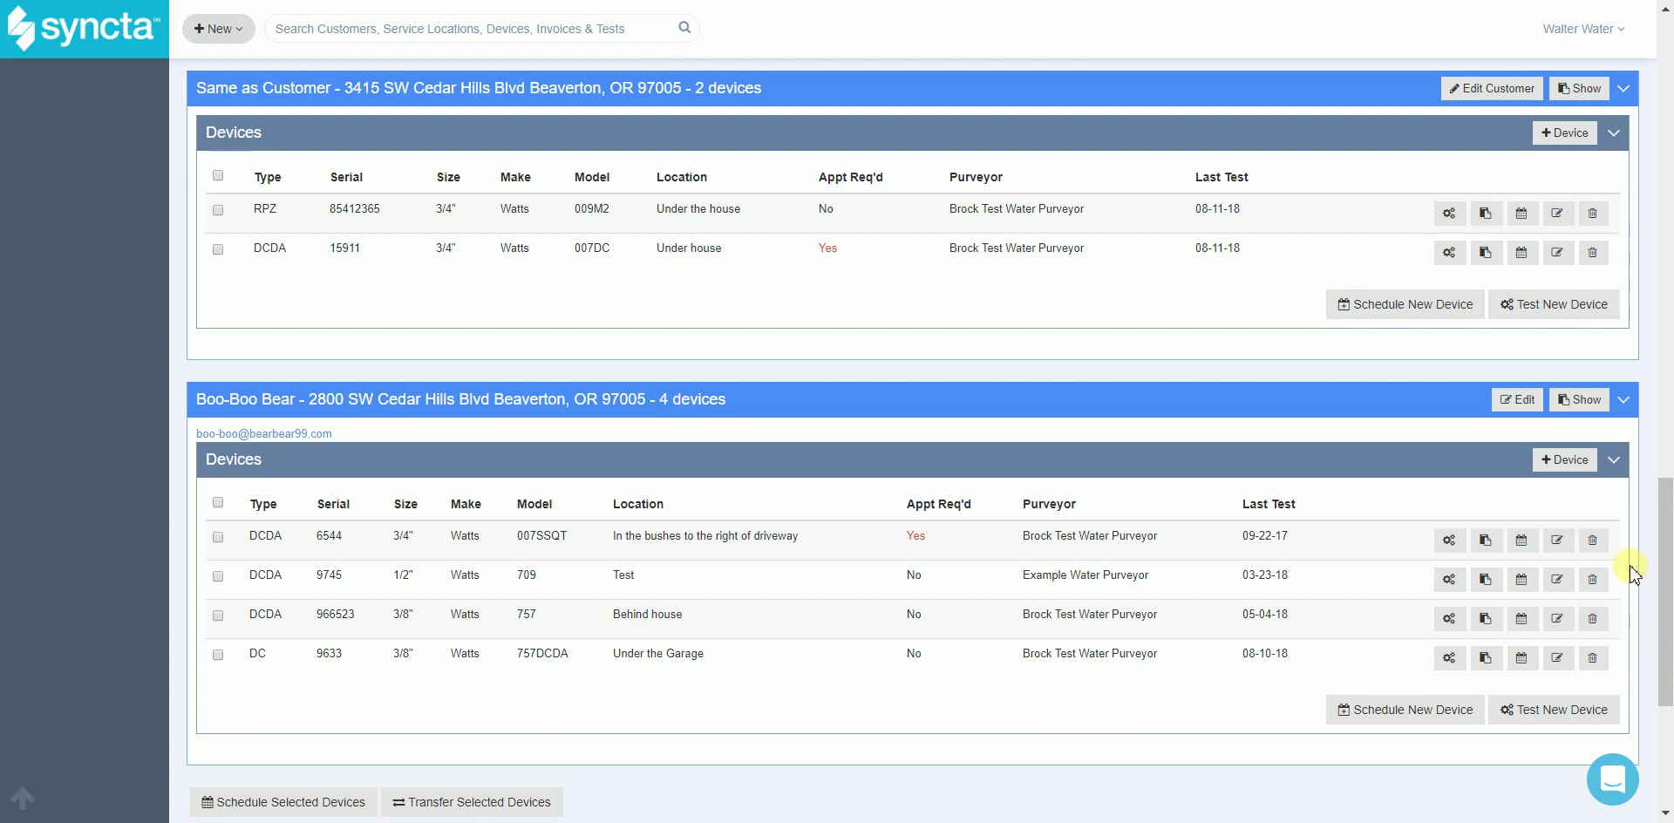
Start a test for the RPZ device under the house and change the device's serial to 8541236
click(1450, 217)
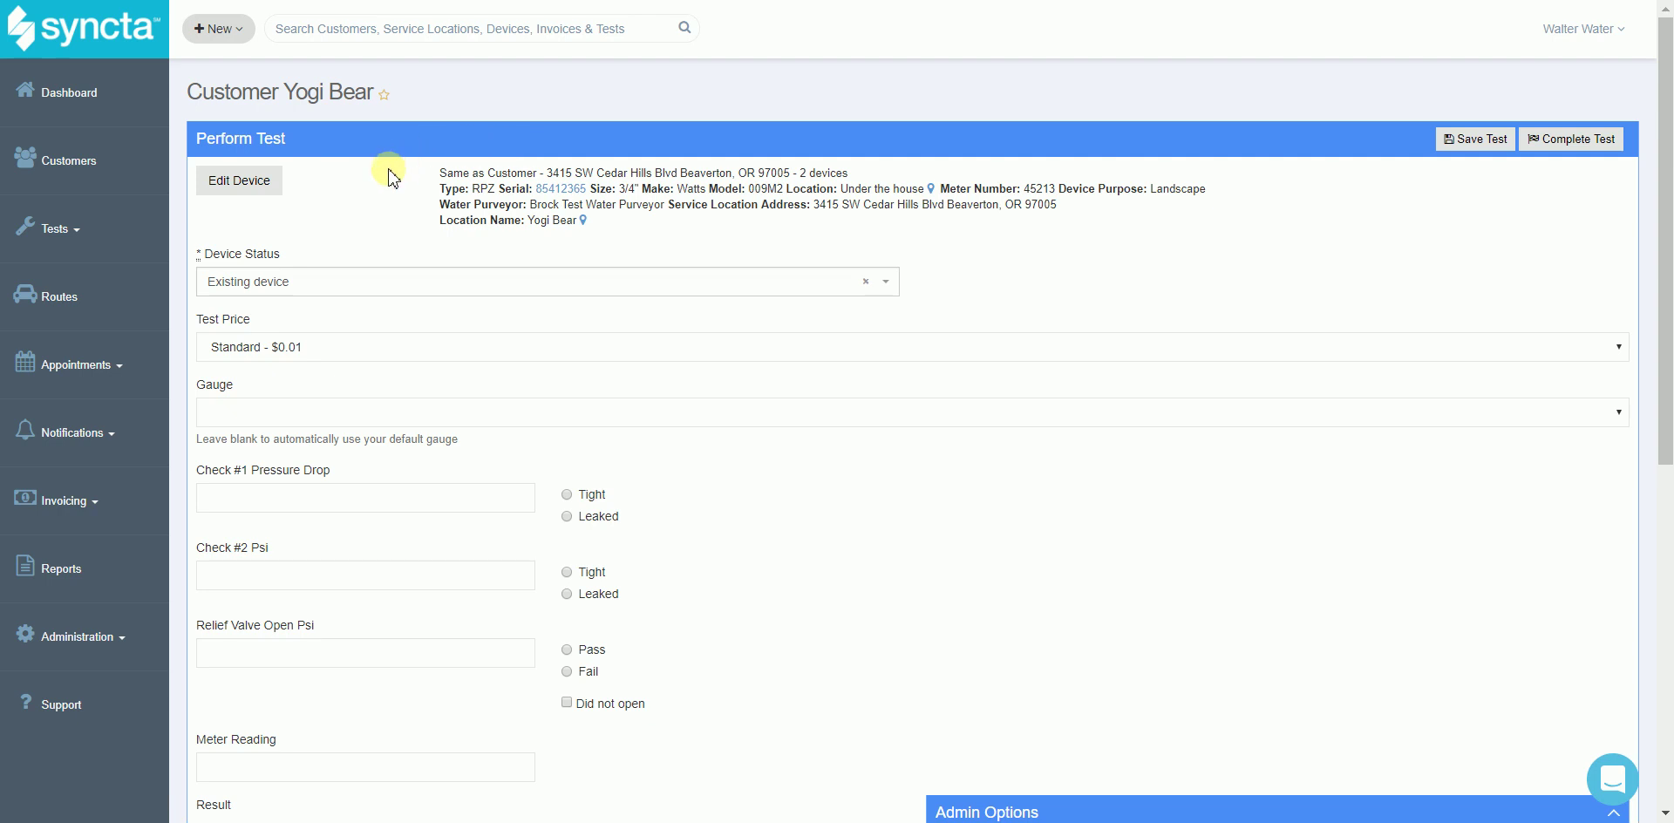
click(262, 177)
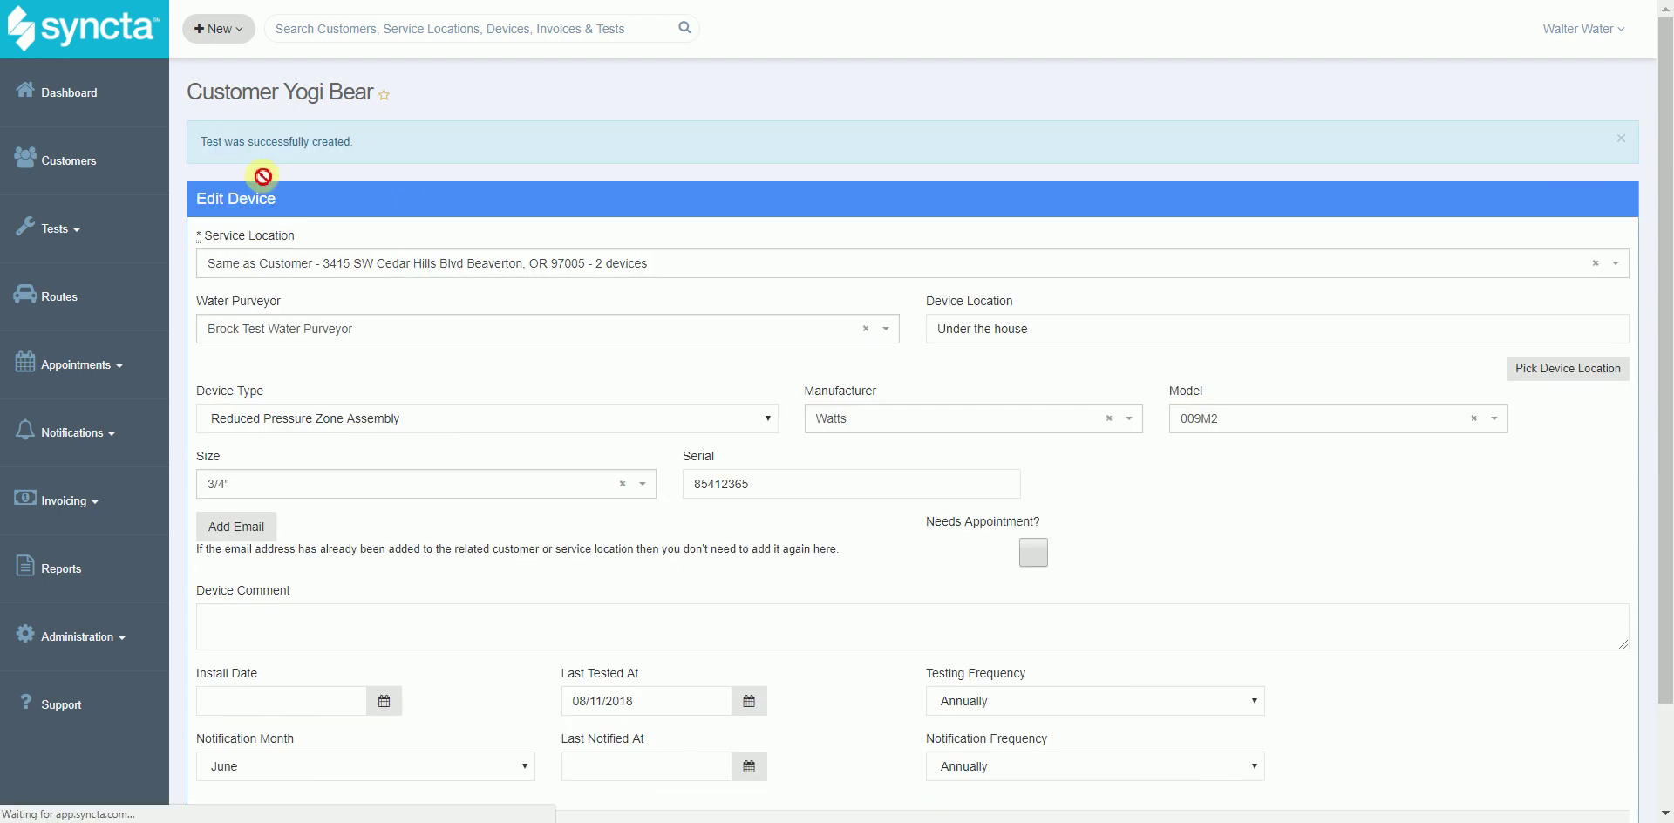
click(773, 488)
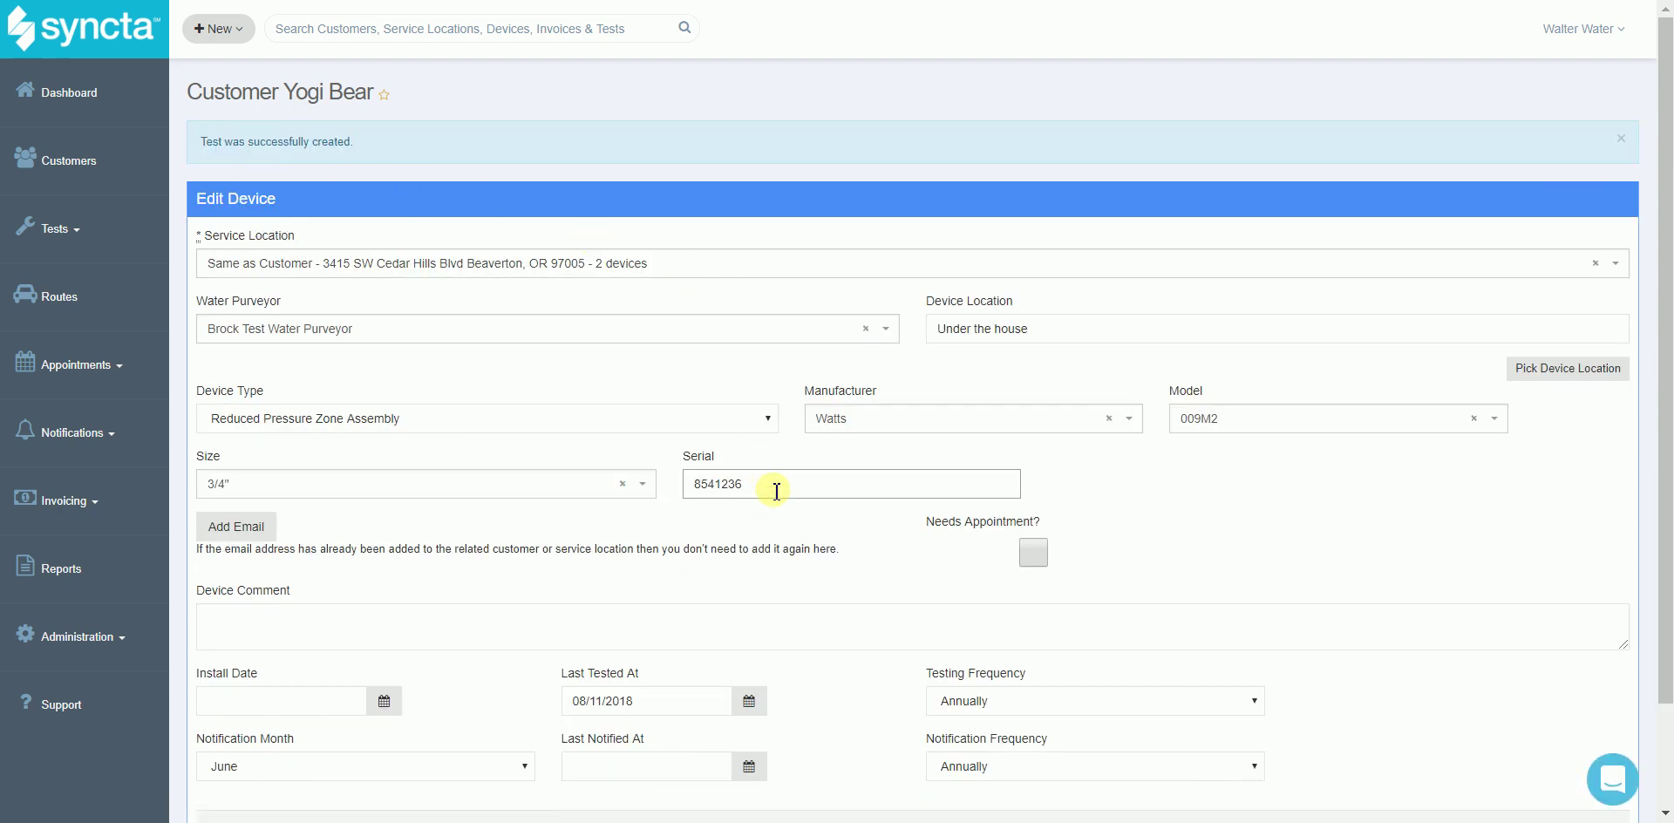
scroll(837, 506, down, 2)
click(1423, 708)
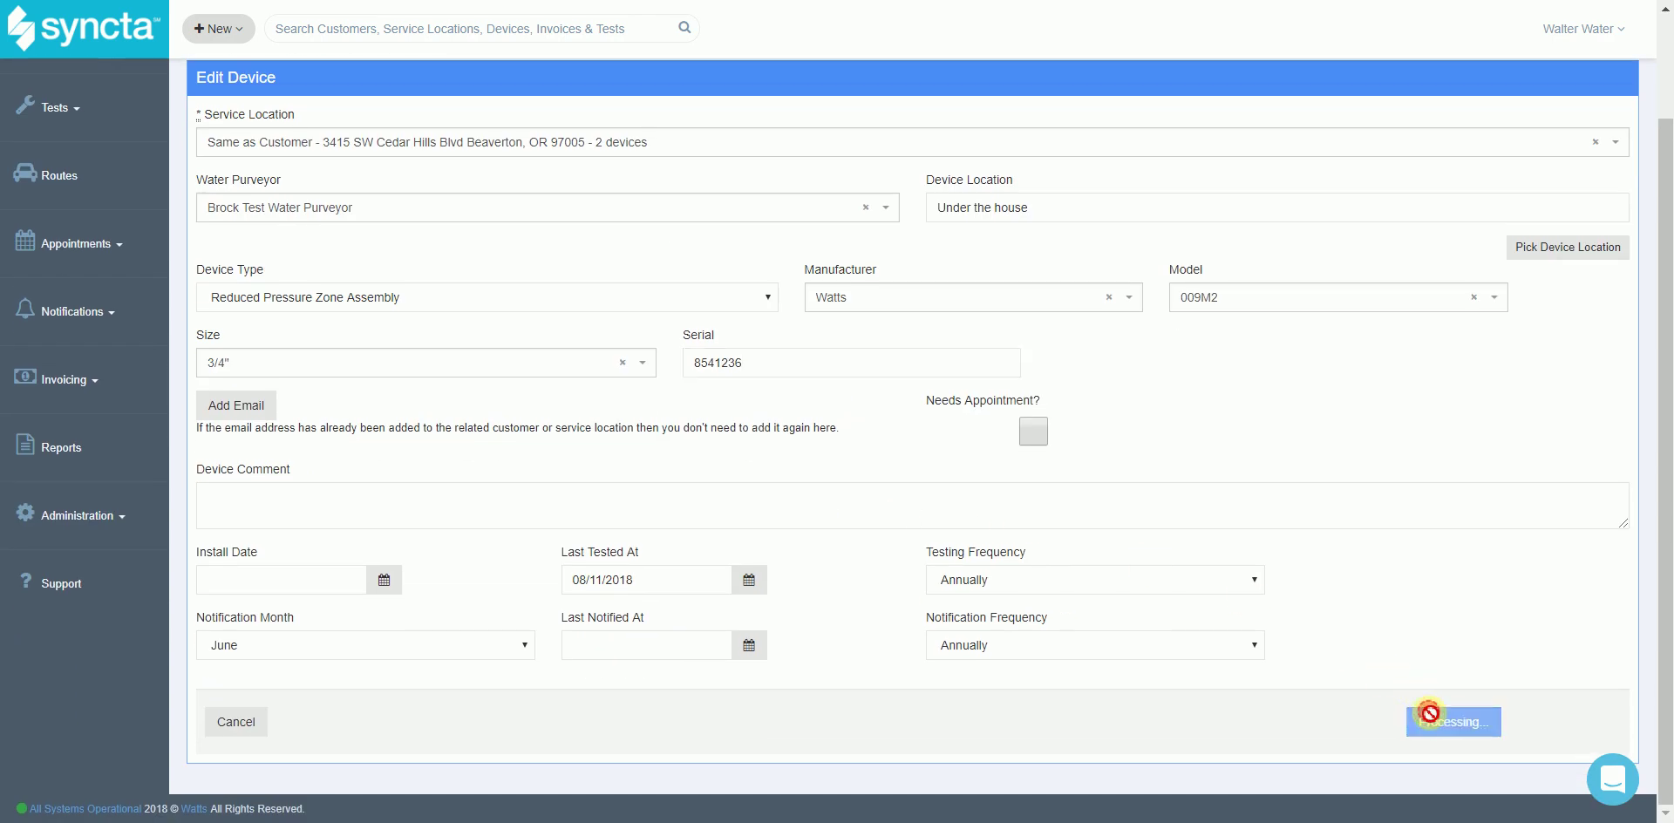
Enter 1 for Check #1 and Check #2, both Tight, and 1 for the relief valve opening, marked Pass
scroll(781, 536, down, 2)
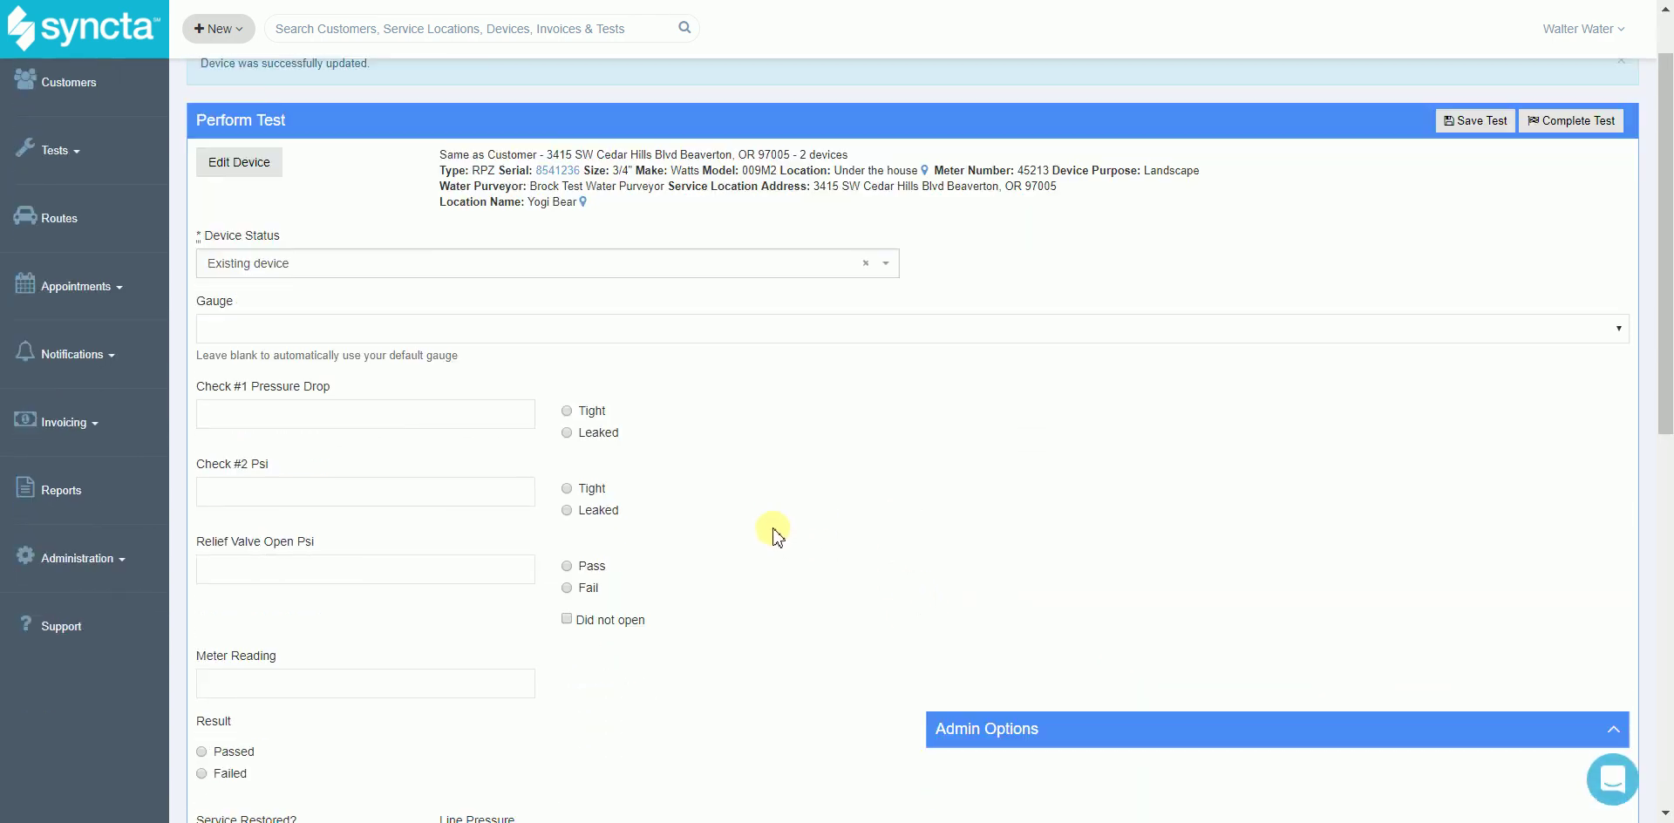
click(459, 321)
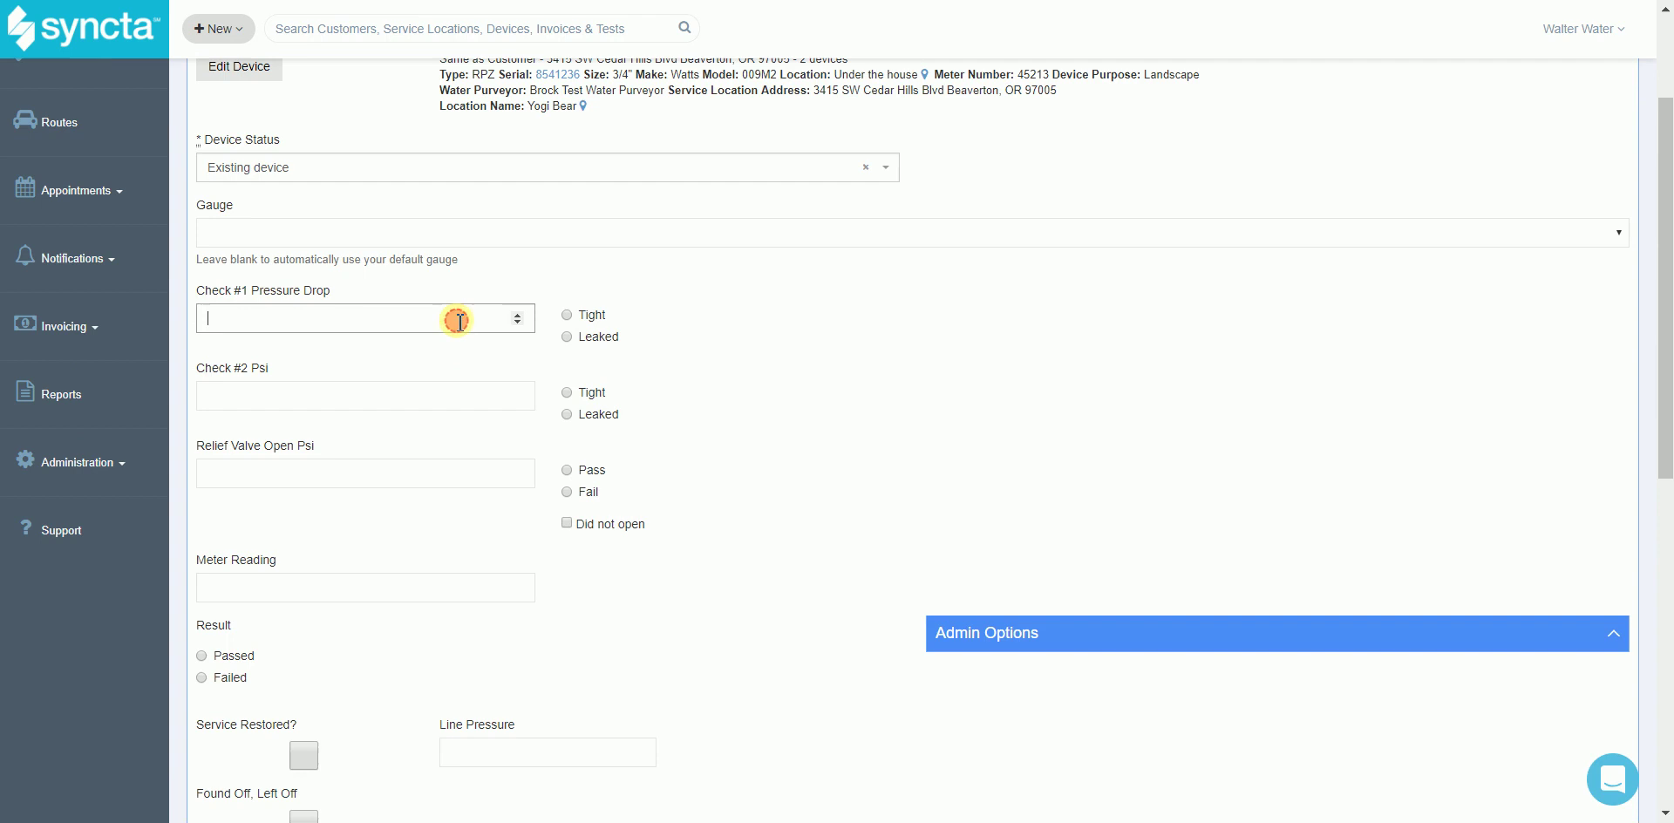
text(1)
click(567, 315)
click(422, 395)
text(1)
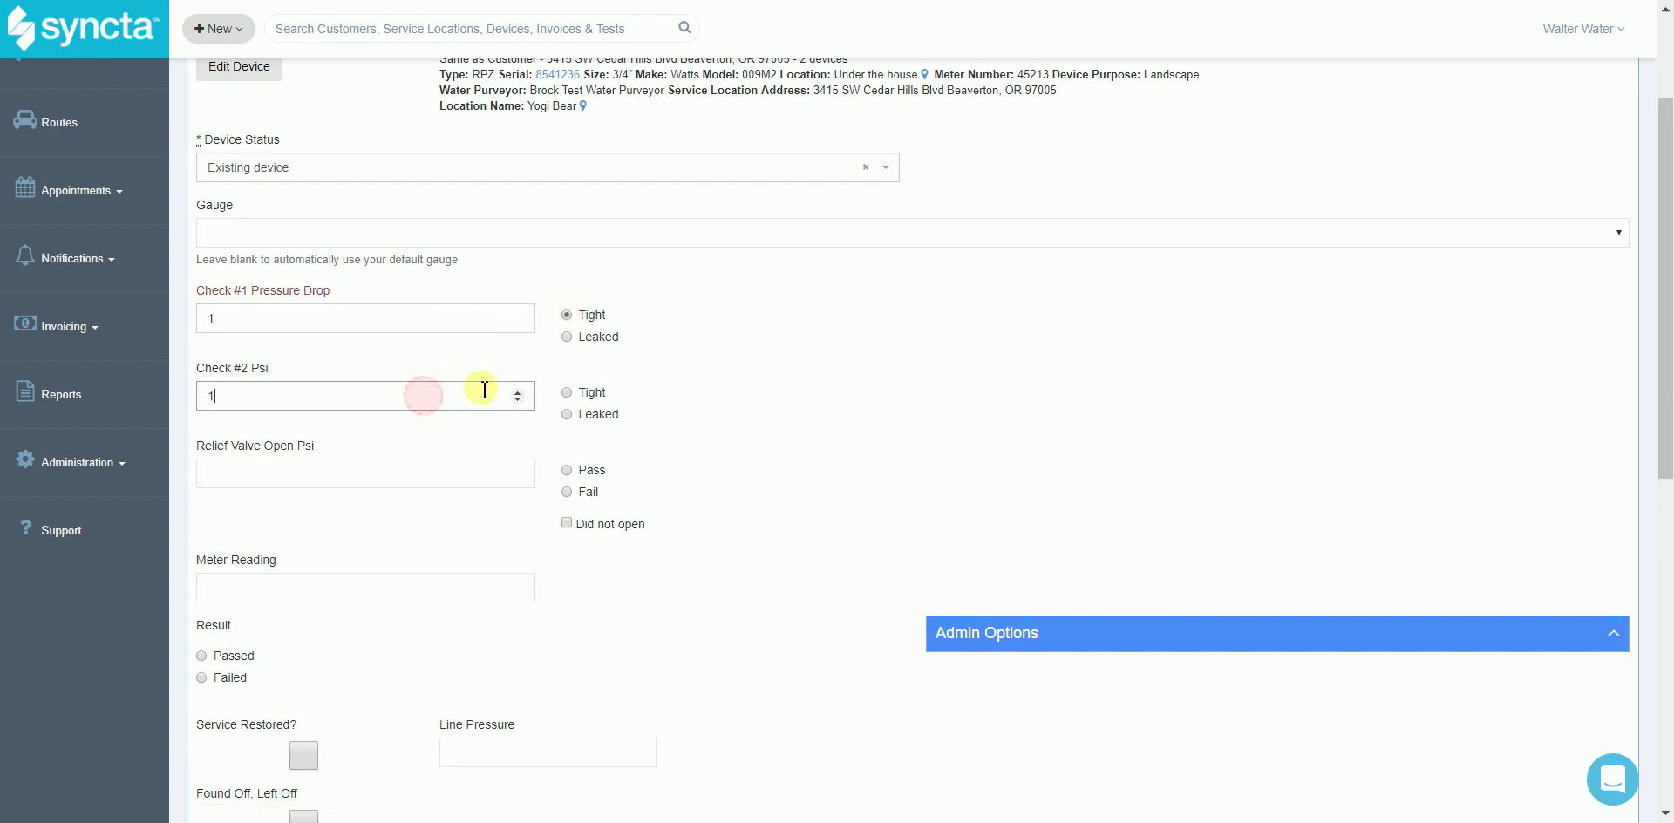
click(566, 392)
click(412, 474)
text(1)
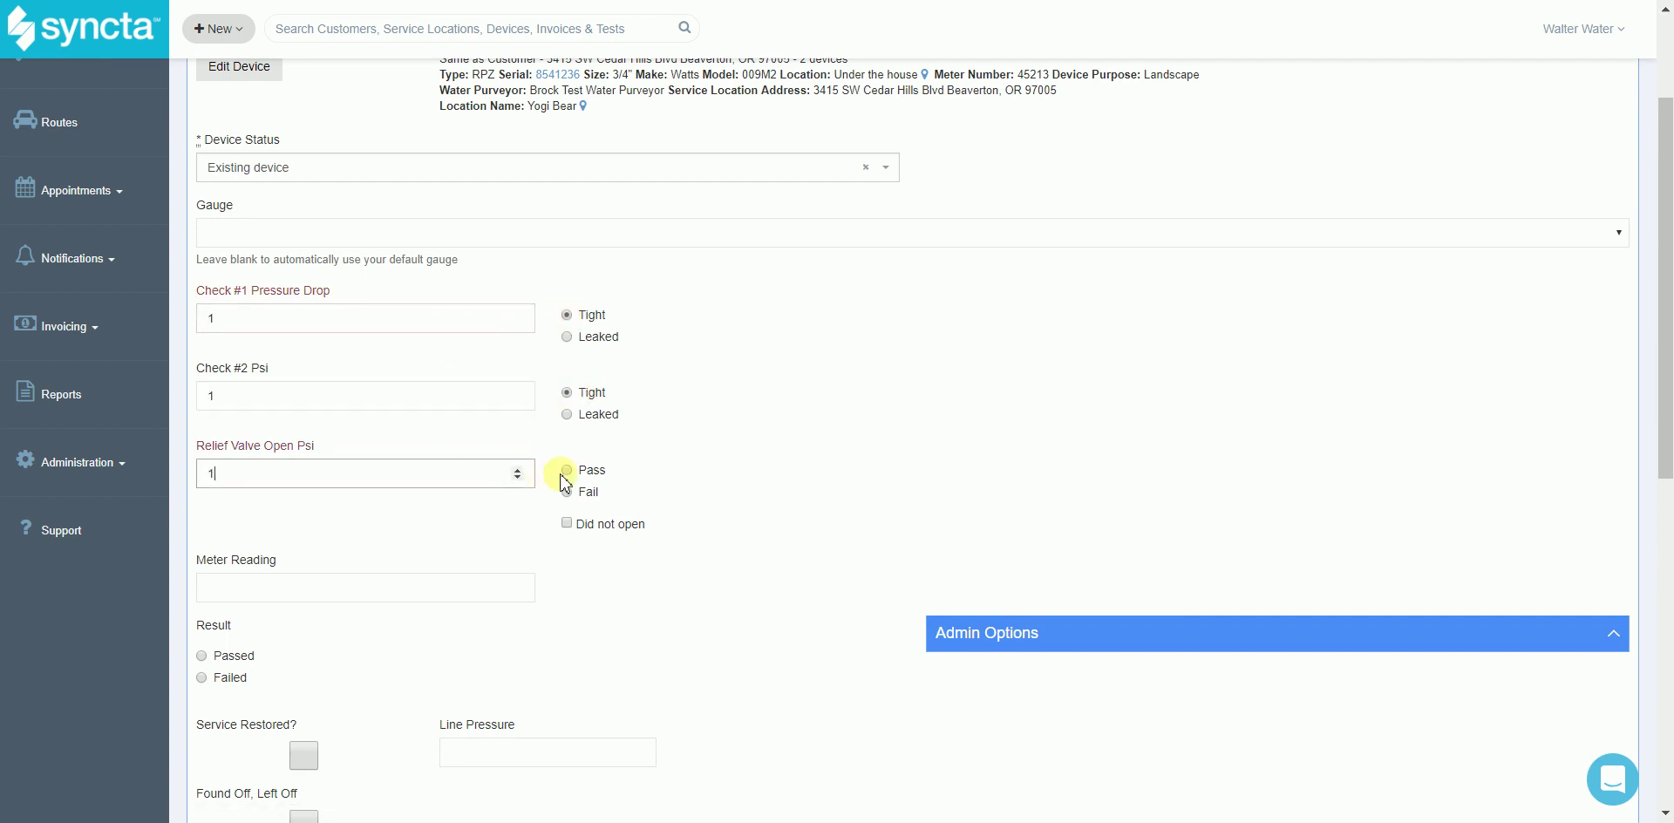
click(567, 471)
Mark the test result as Failed to view the retest-after-repairs fields
scroll(530, 509, down, 2)
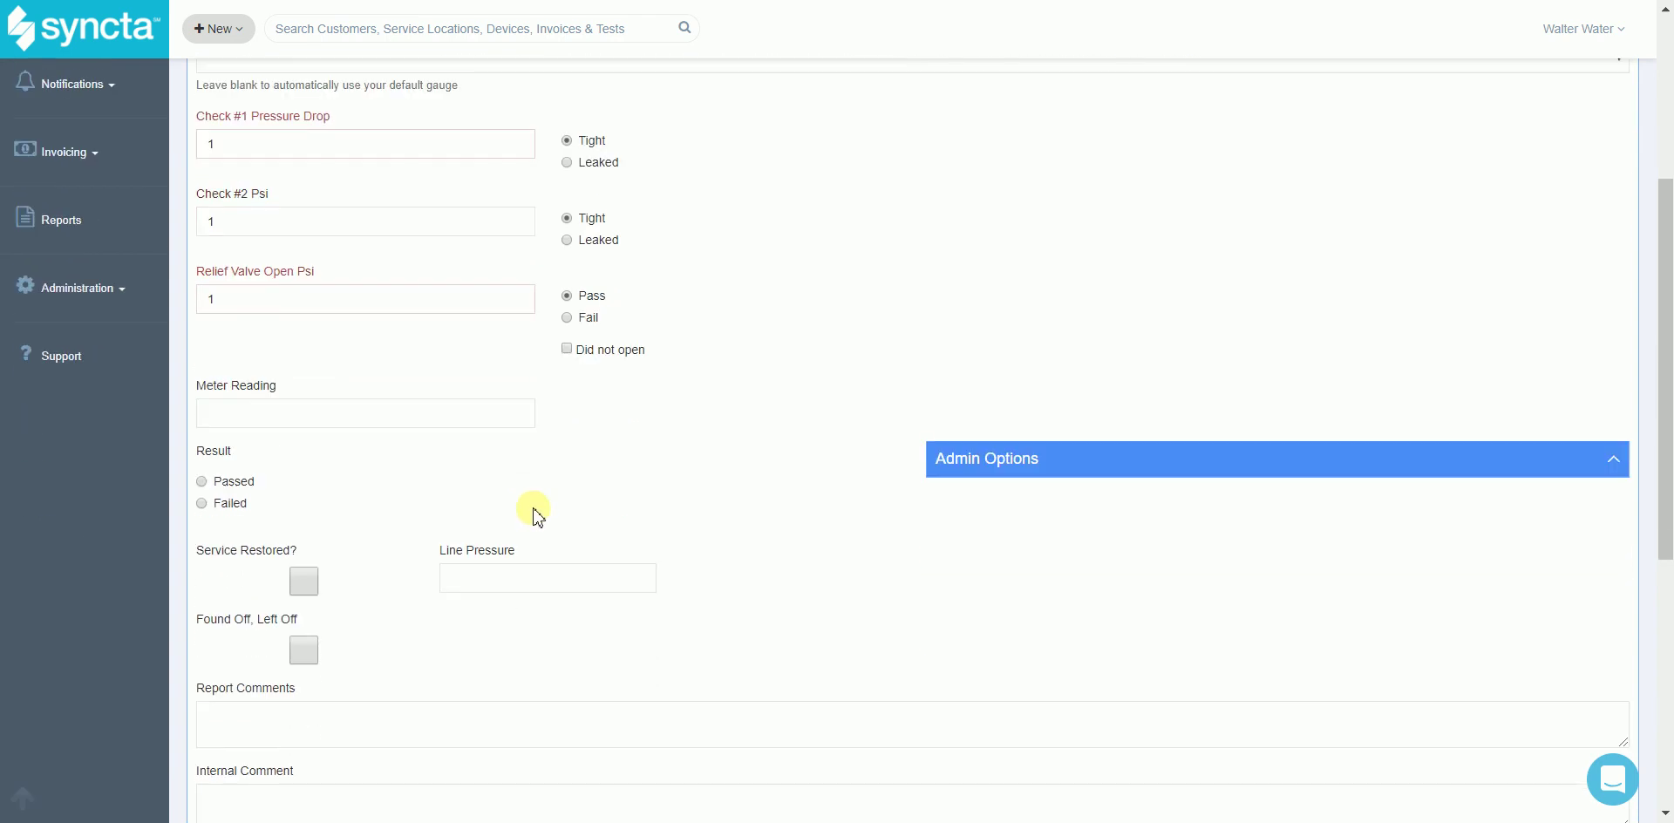
click(248, 486)
click(236, 509)
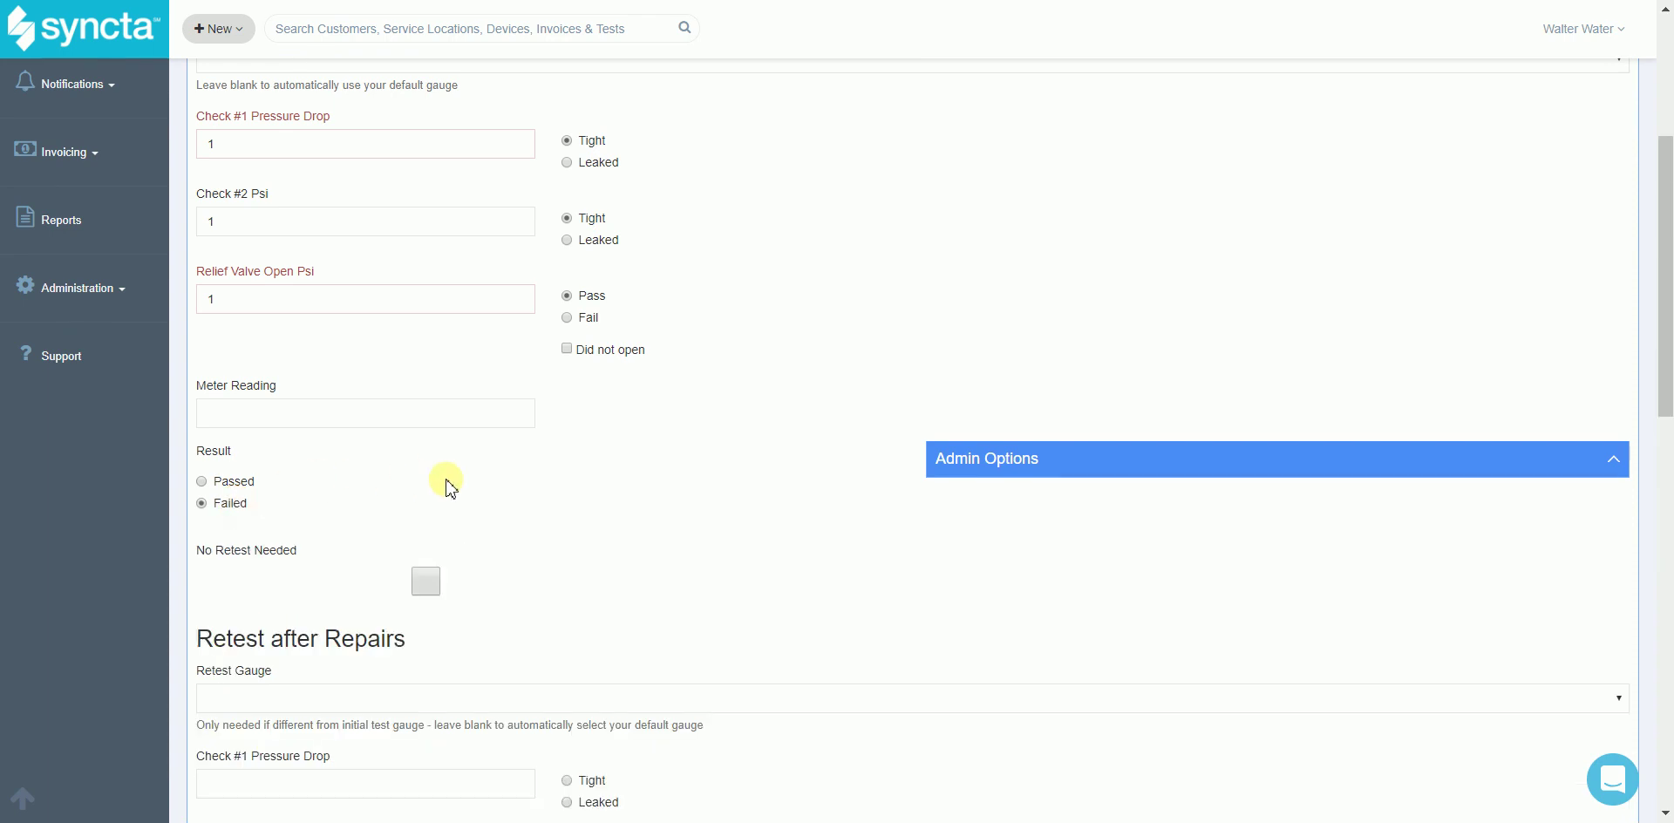
scroll(523, 484, down, 3)
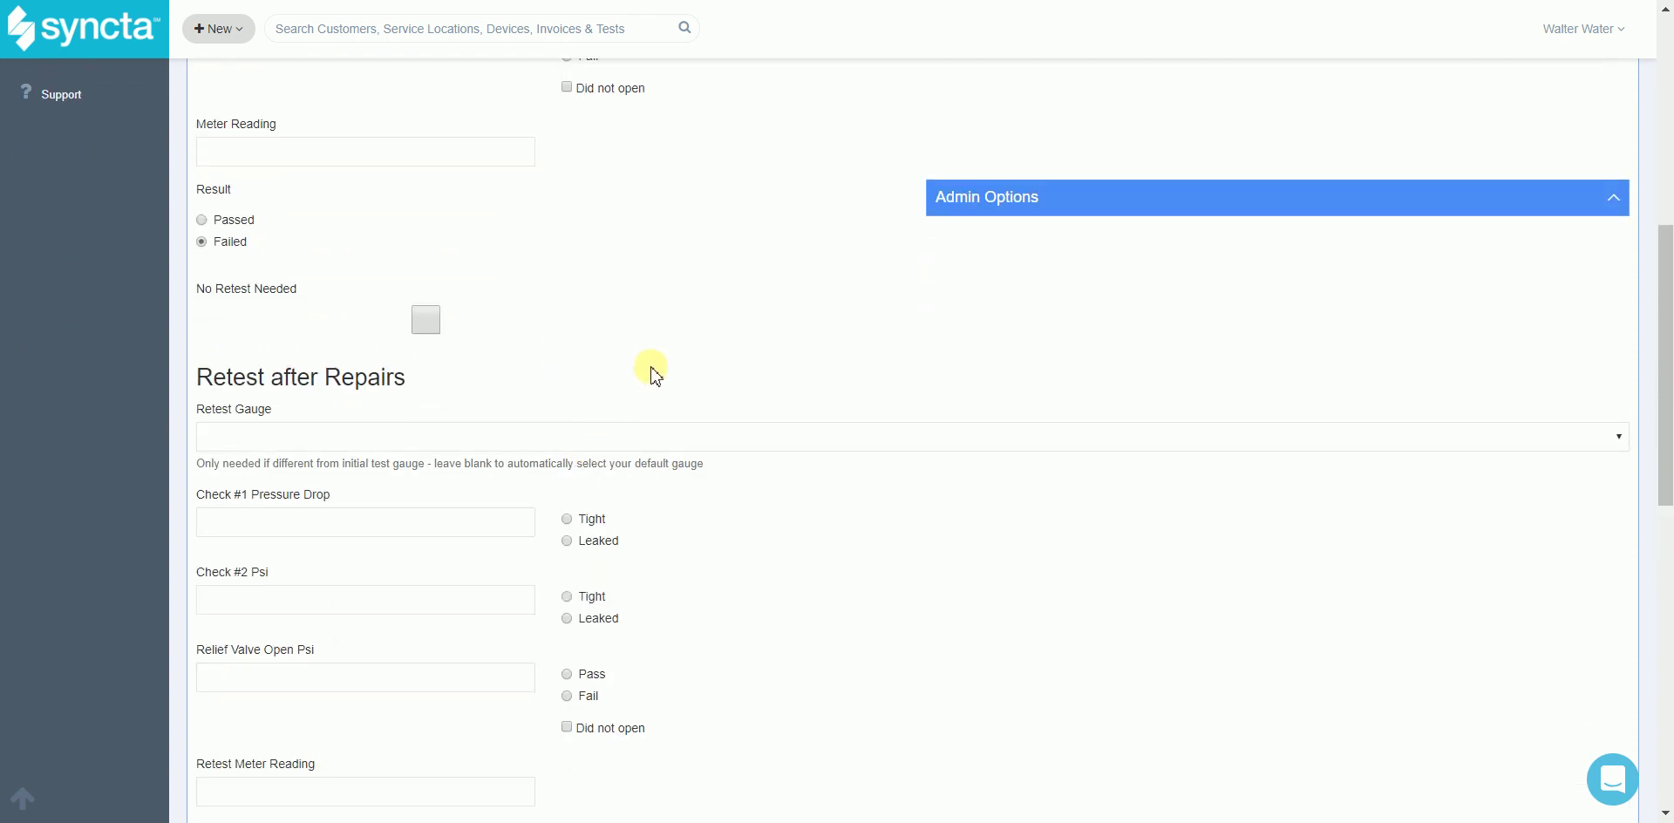
Set the test result to Passed and complete the test
click(232, 222)
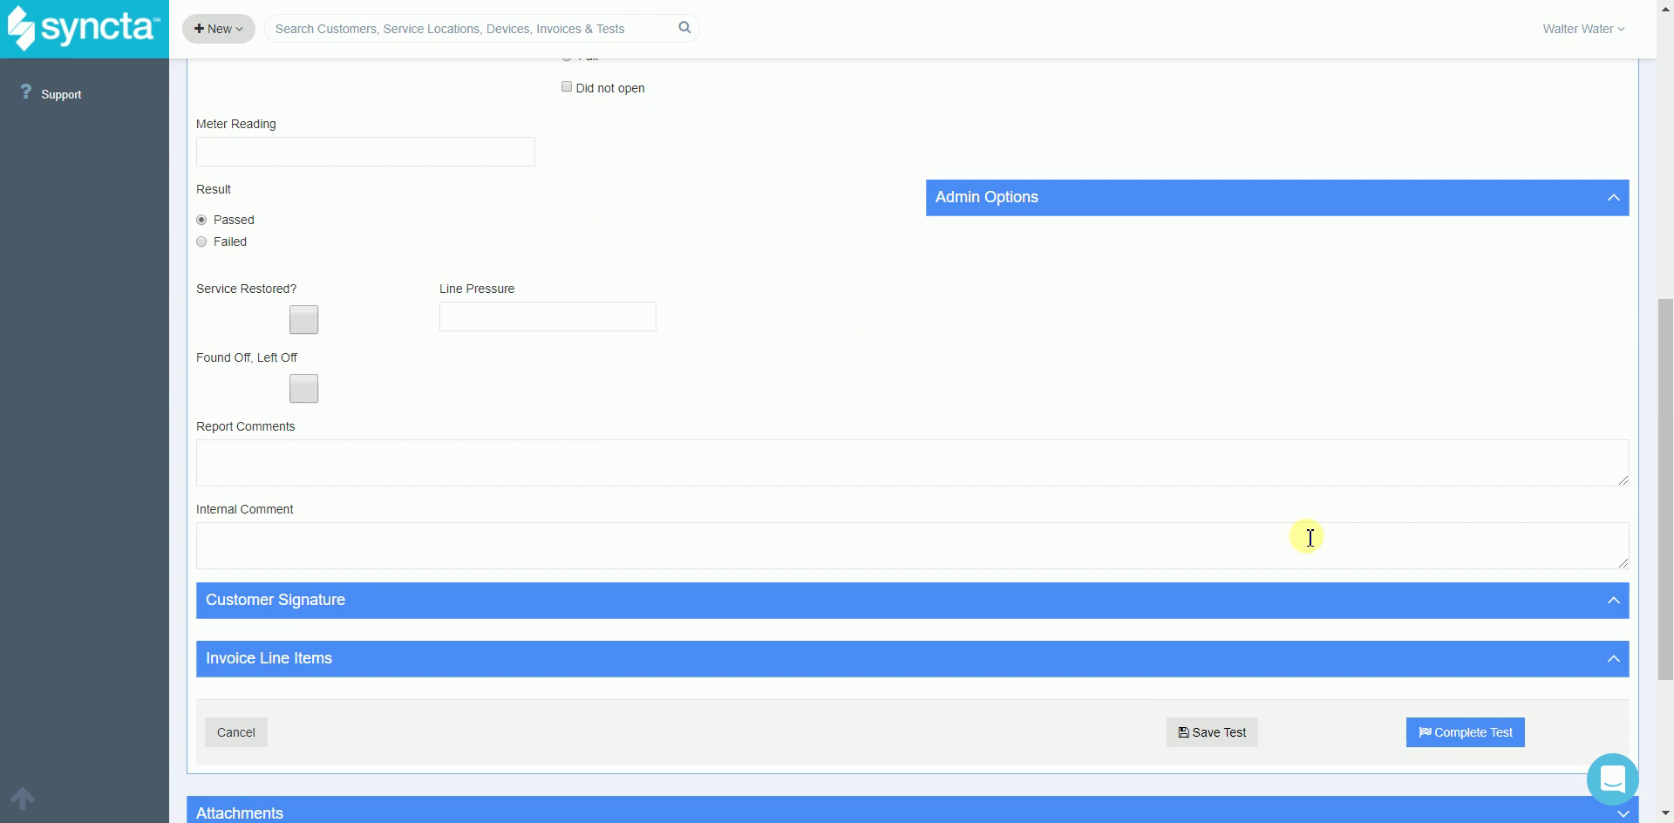
scroll(1310, 540, down, 3)
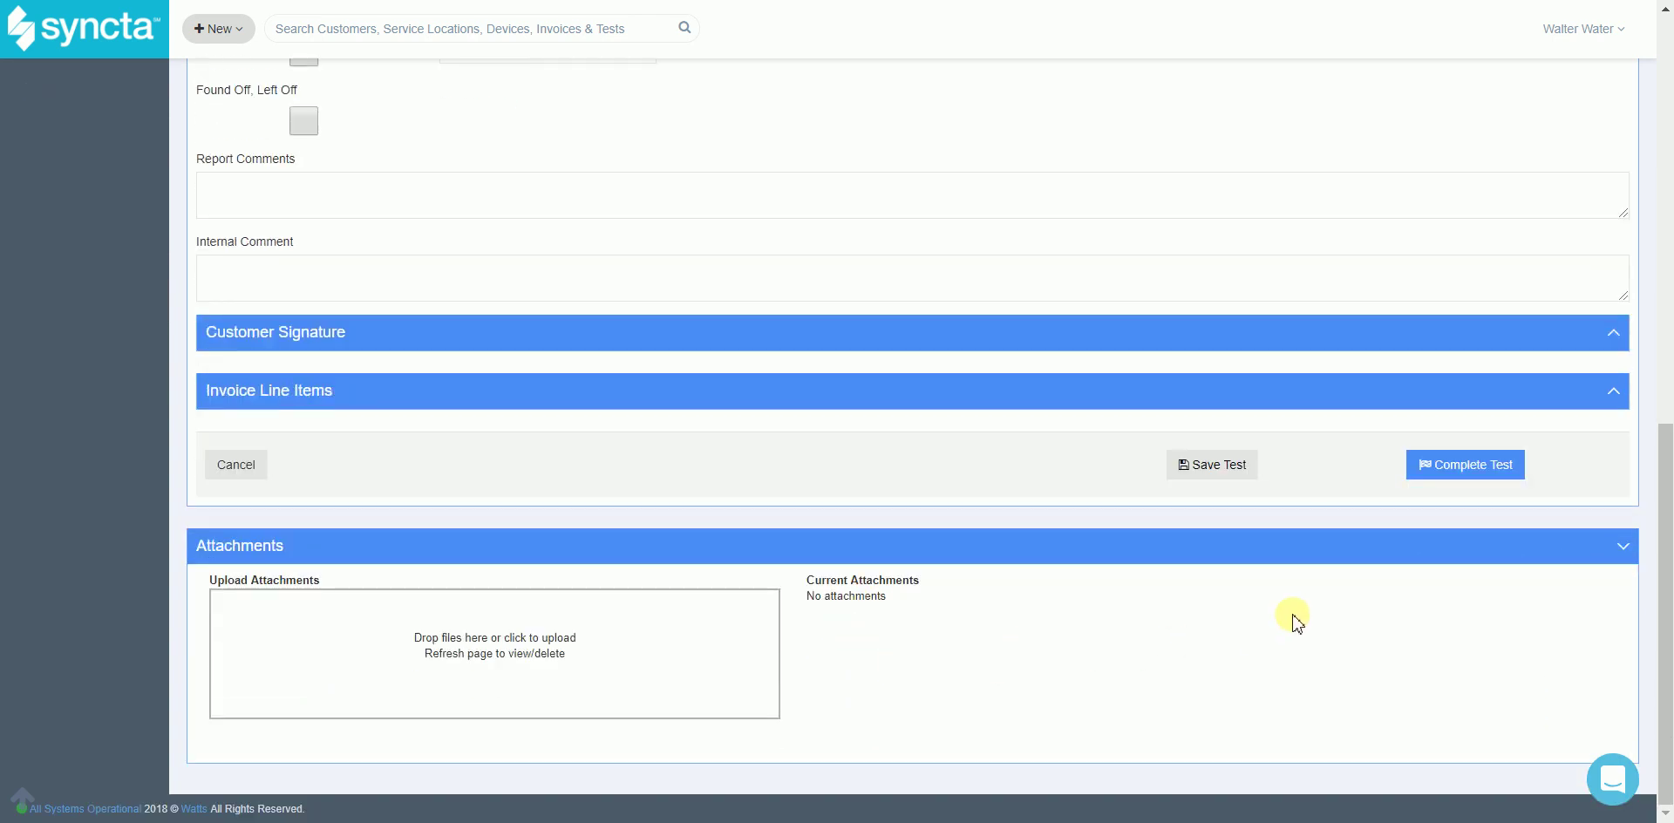
click(1452, 467)
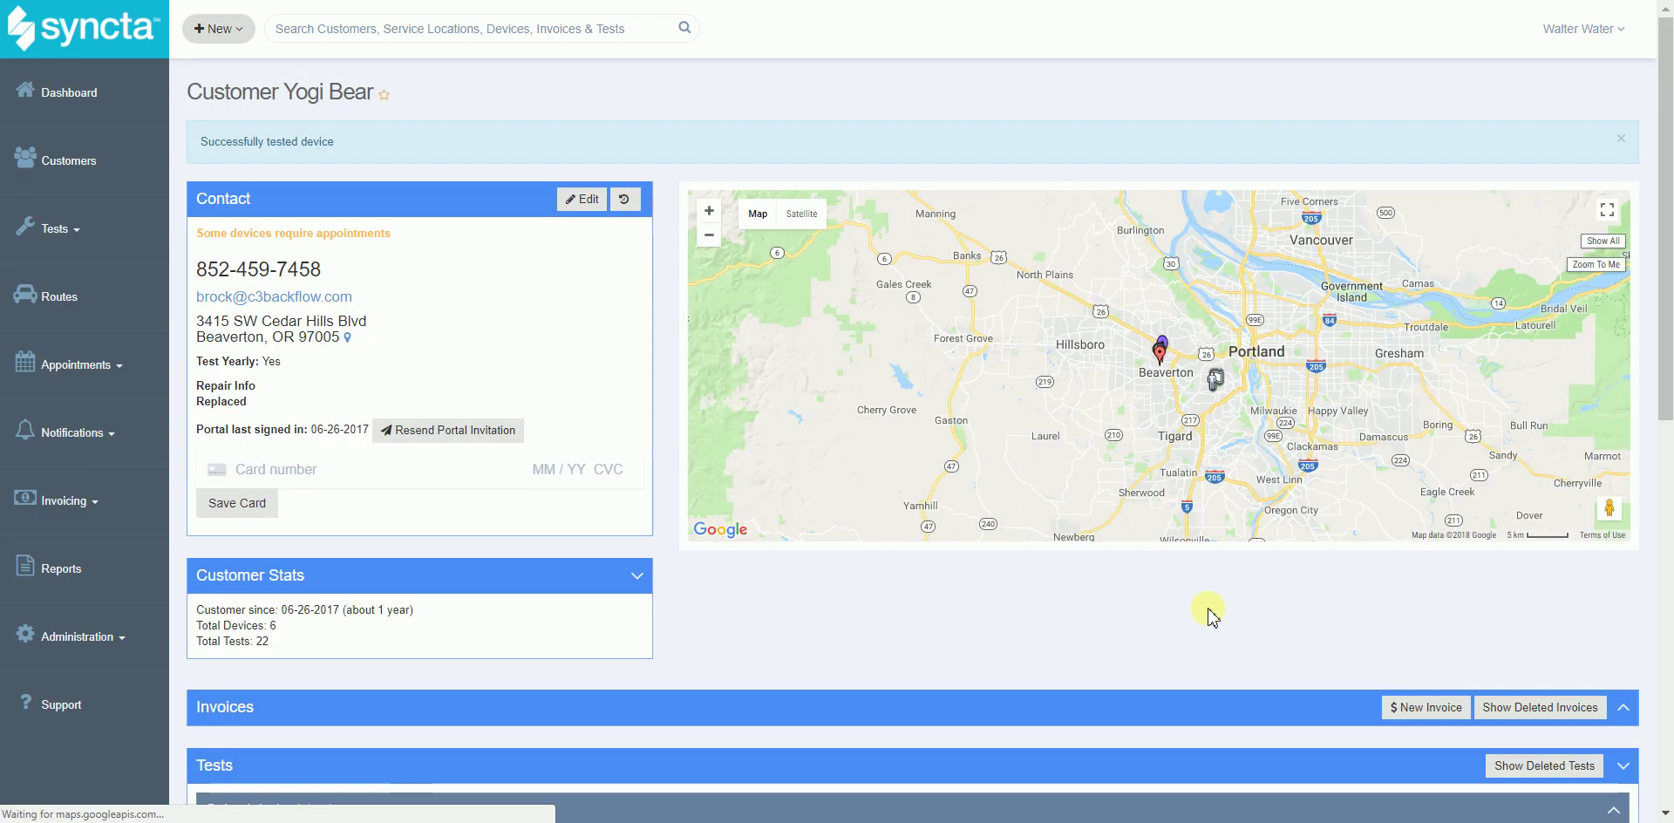
Expand the customer's in-progress tests, view the PDF report of device 8541236's new test, and close the report
scroll(1218, 615, down, 3)
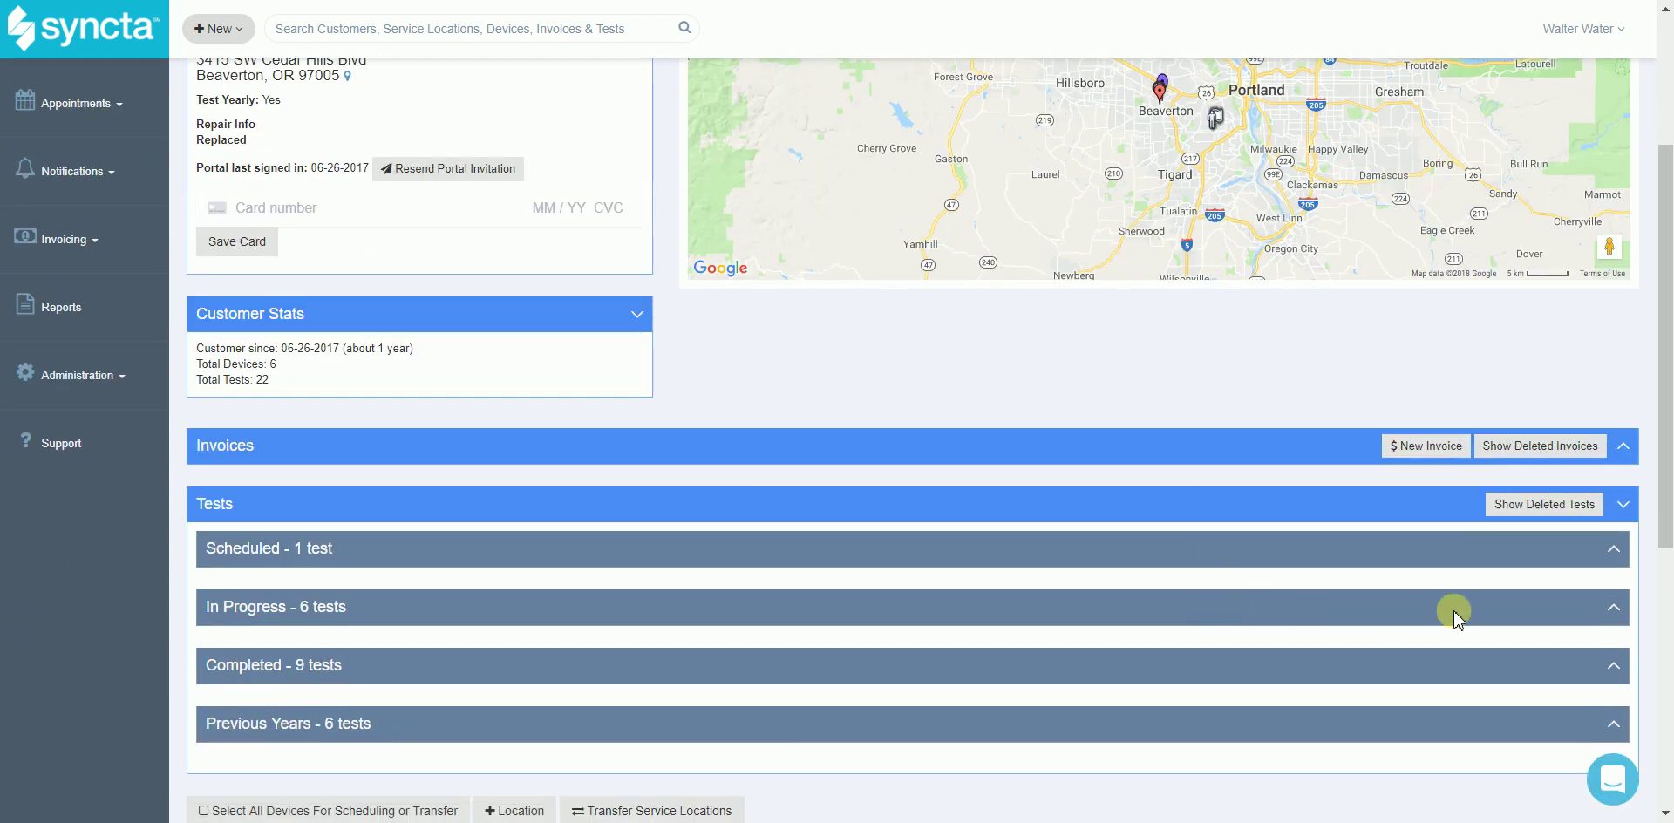
click(1601, 604)
scroll(1374, 606, down, 2)
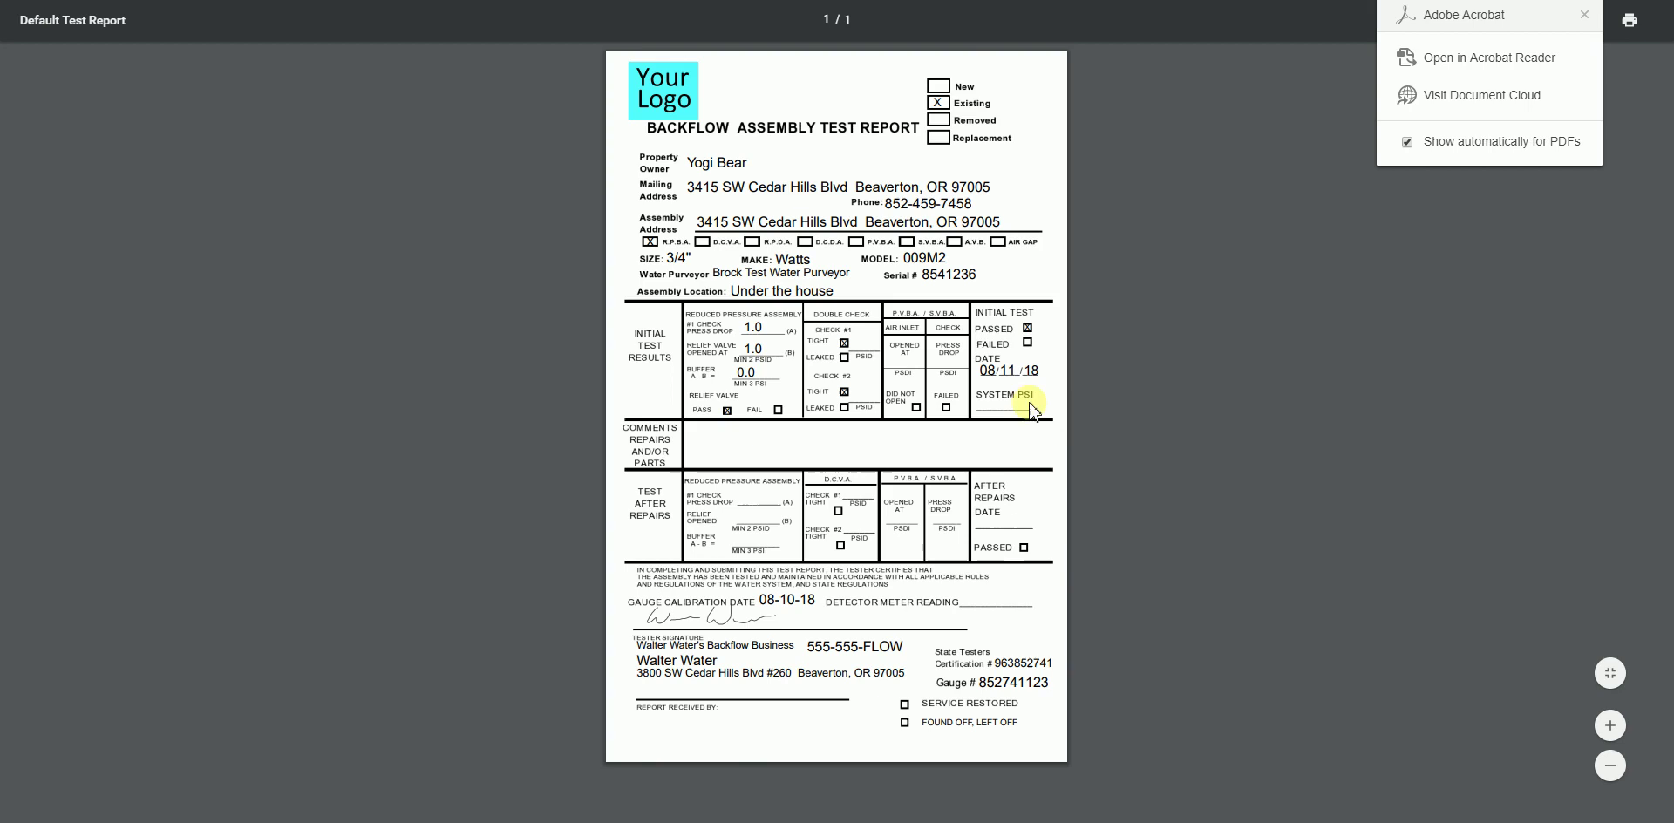
key(ctrl+w)
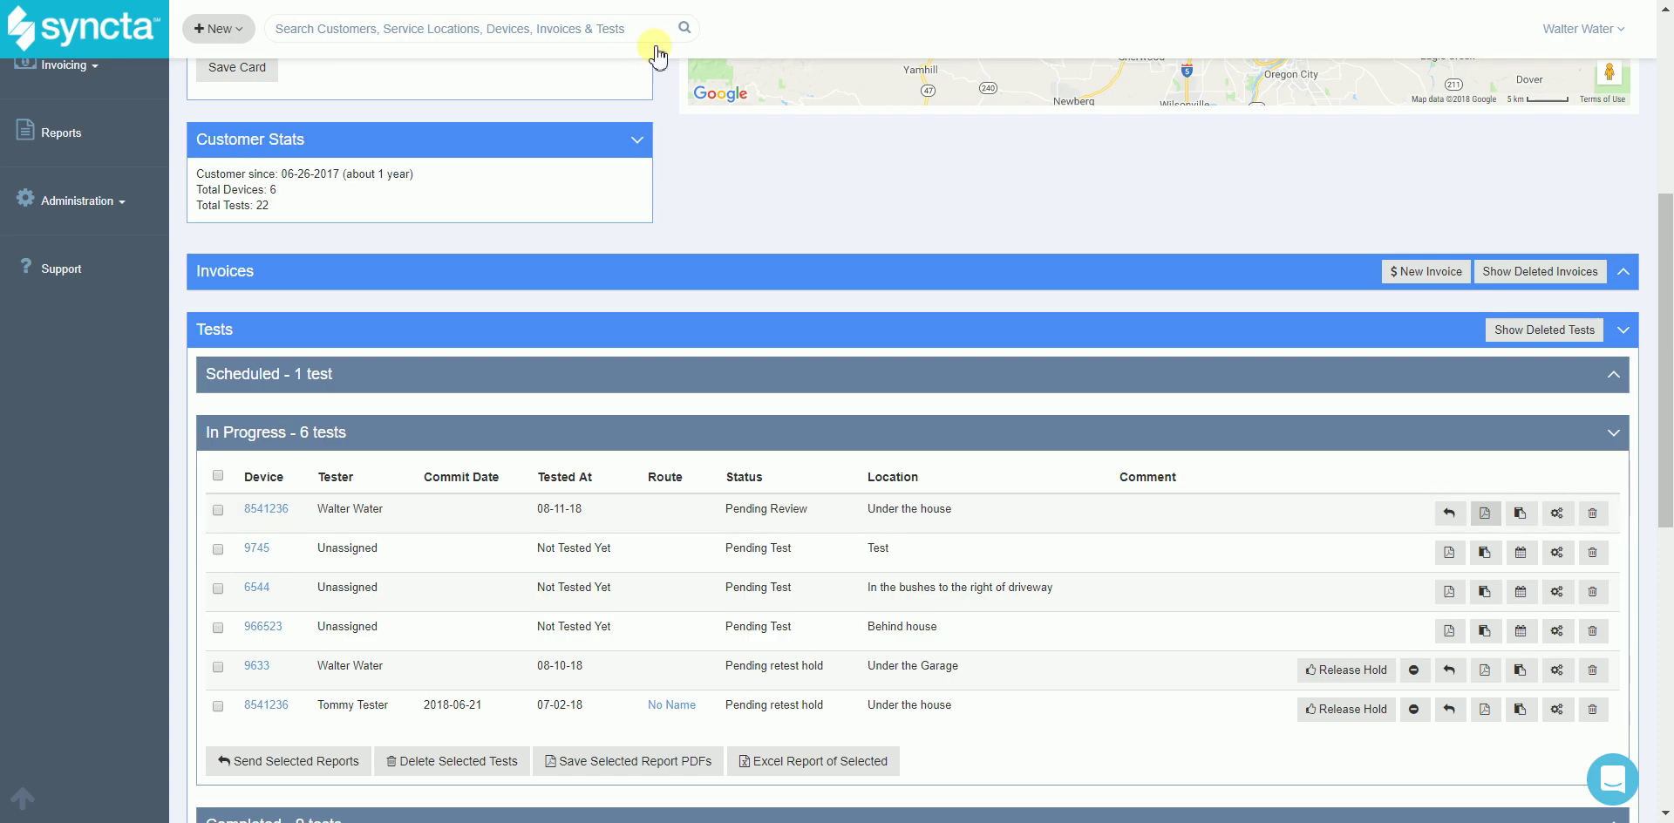
Return to the completed tests awaiting review and approve the customer's passed test dated 08-11-18
scroll(87, 218, up, 5)
click(87, 230)
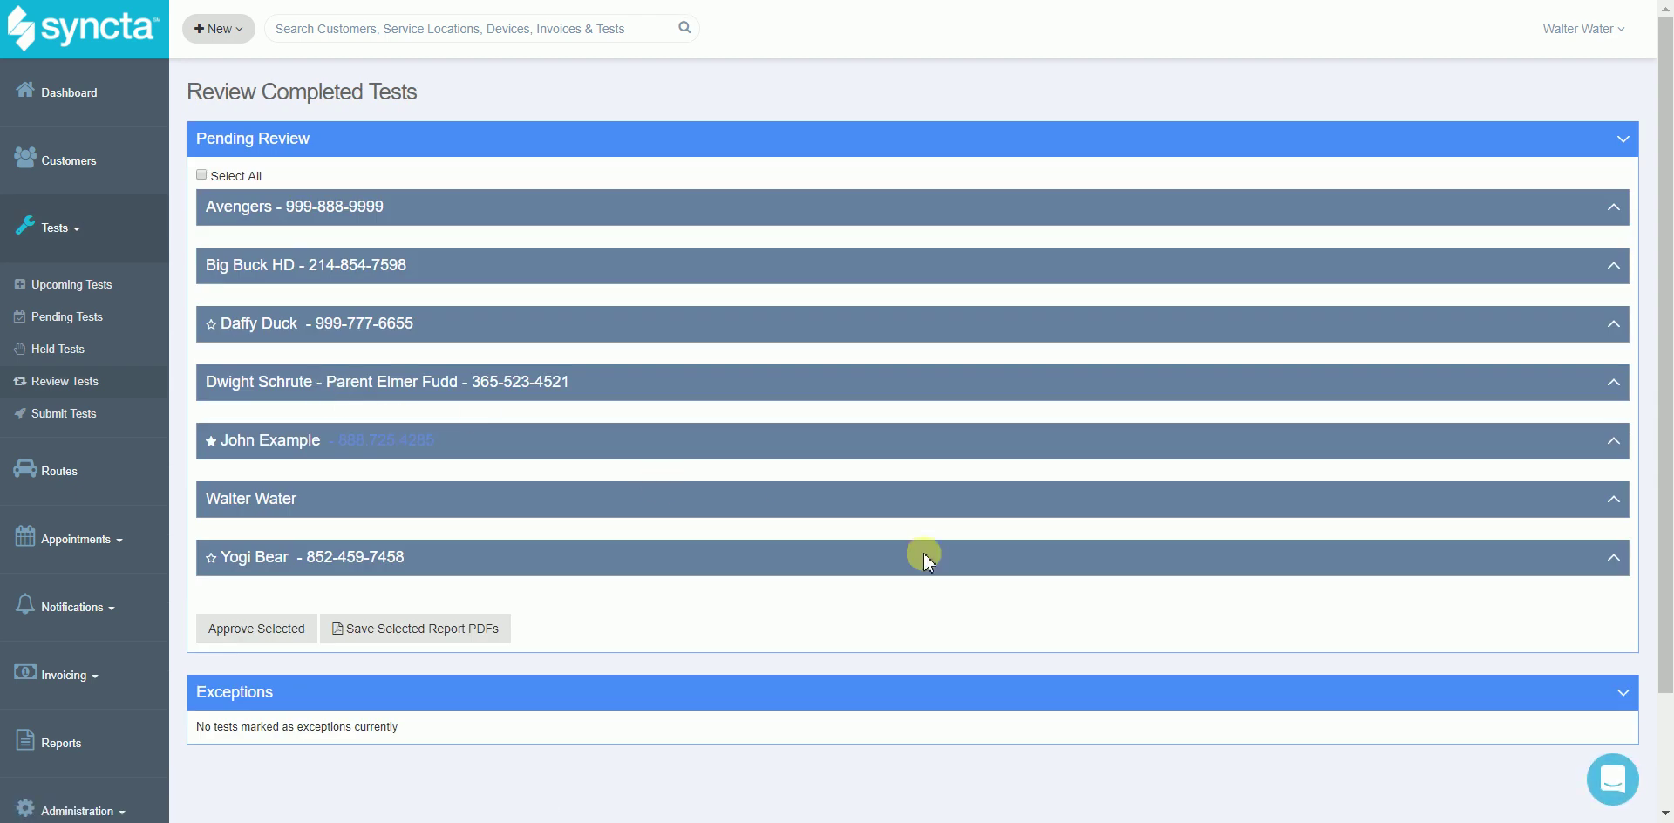
click(1612, 561)
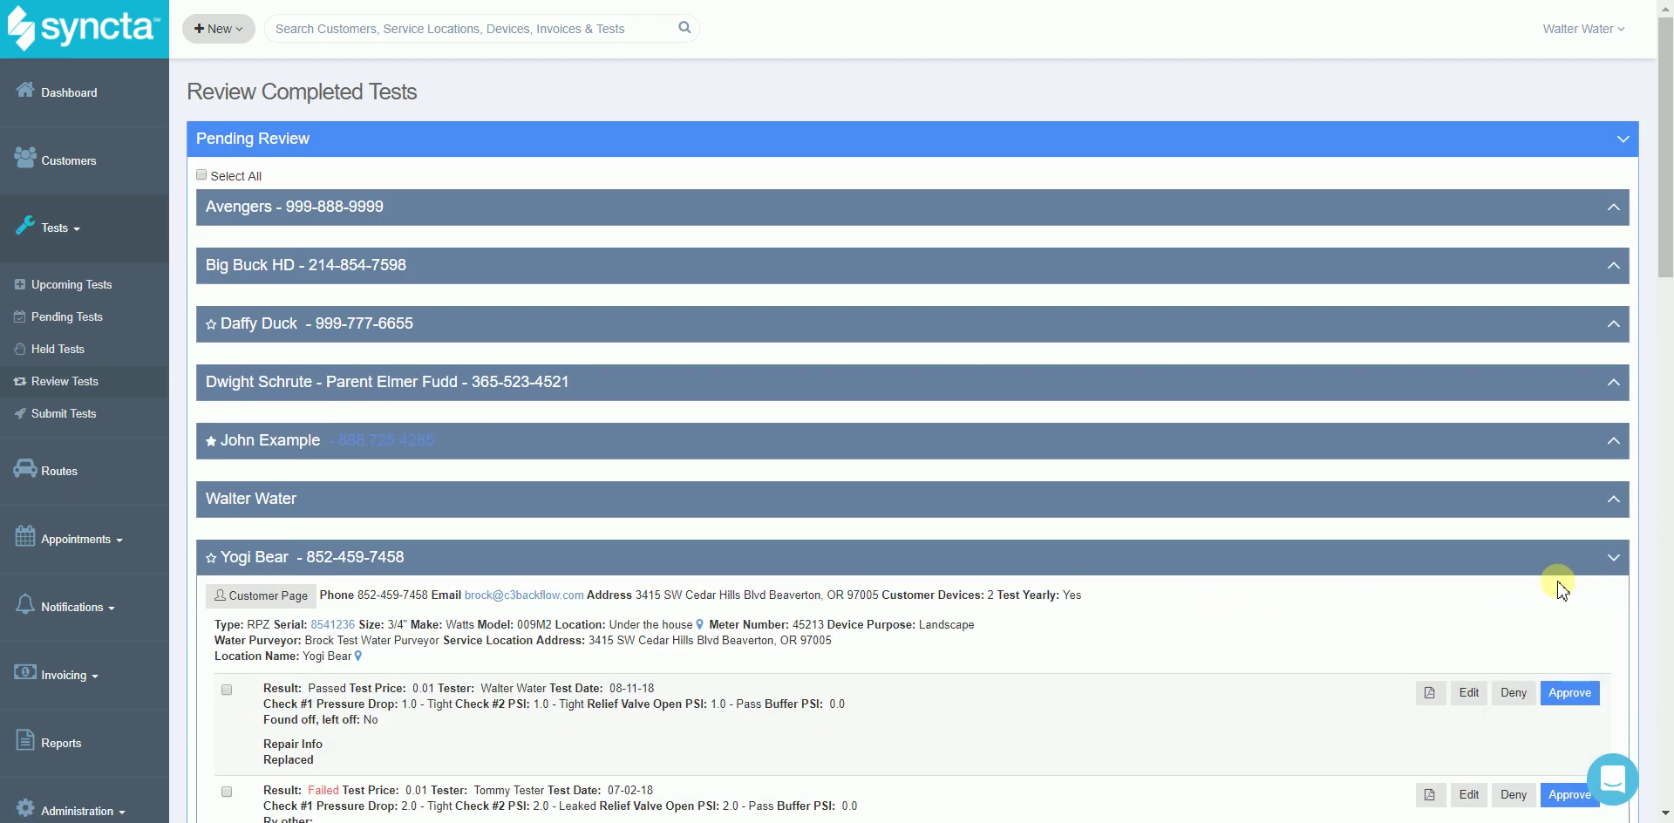
scroll(1560, 589, down, 2)
click(1569, 519)
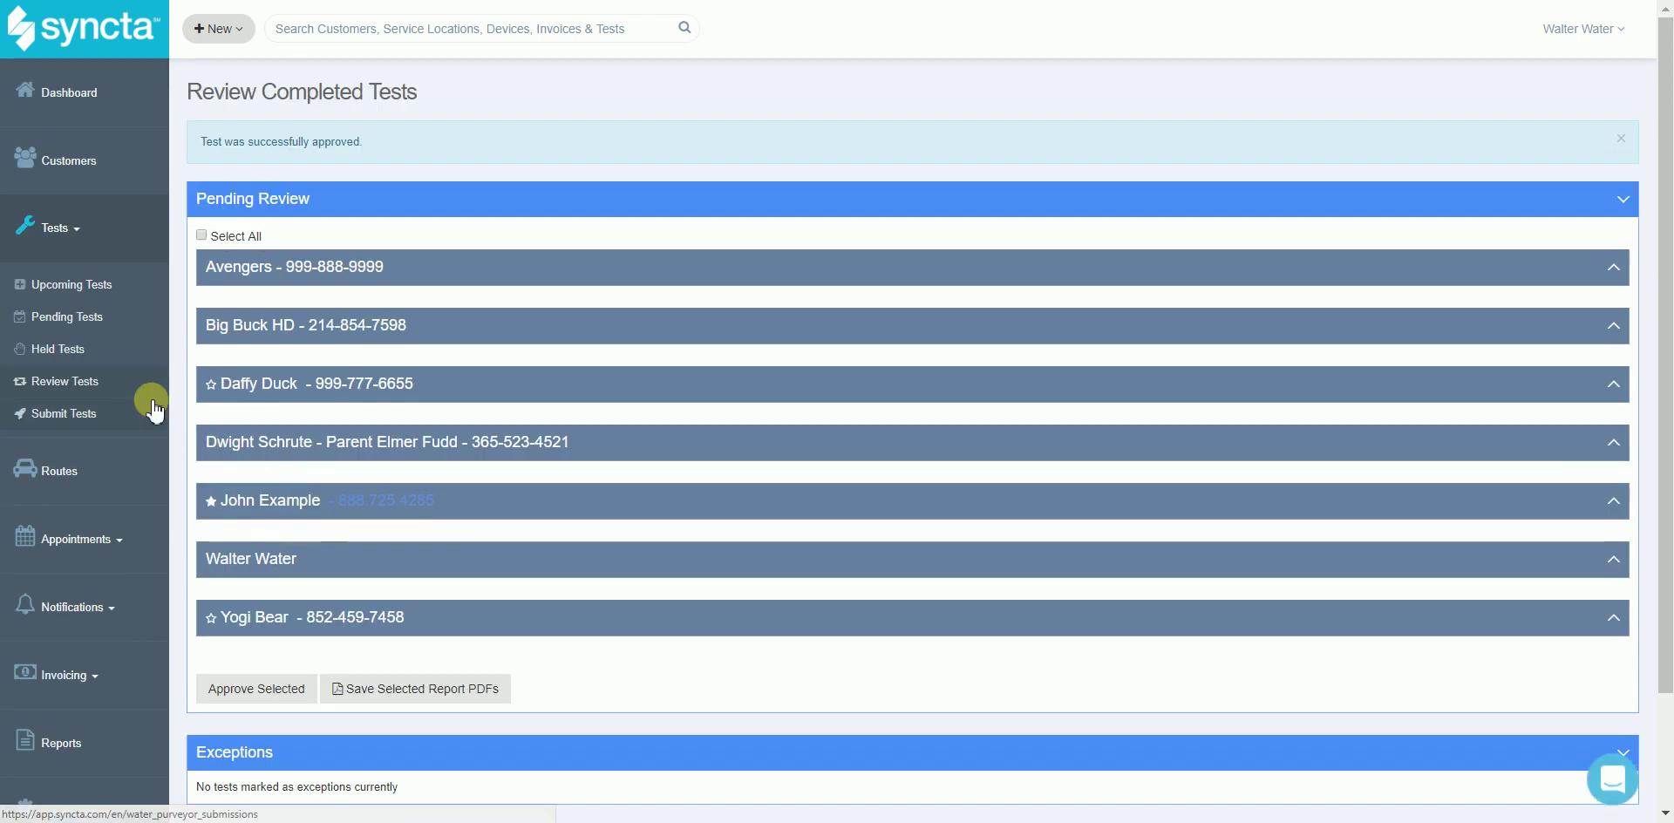
Open the tests ready for submission and email the pending backflow test report to Brock Test Water Purveyor with the default message
click(131, 409)
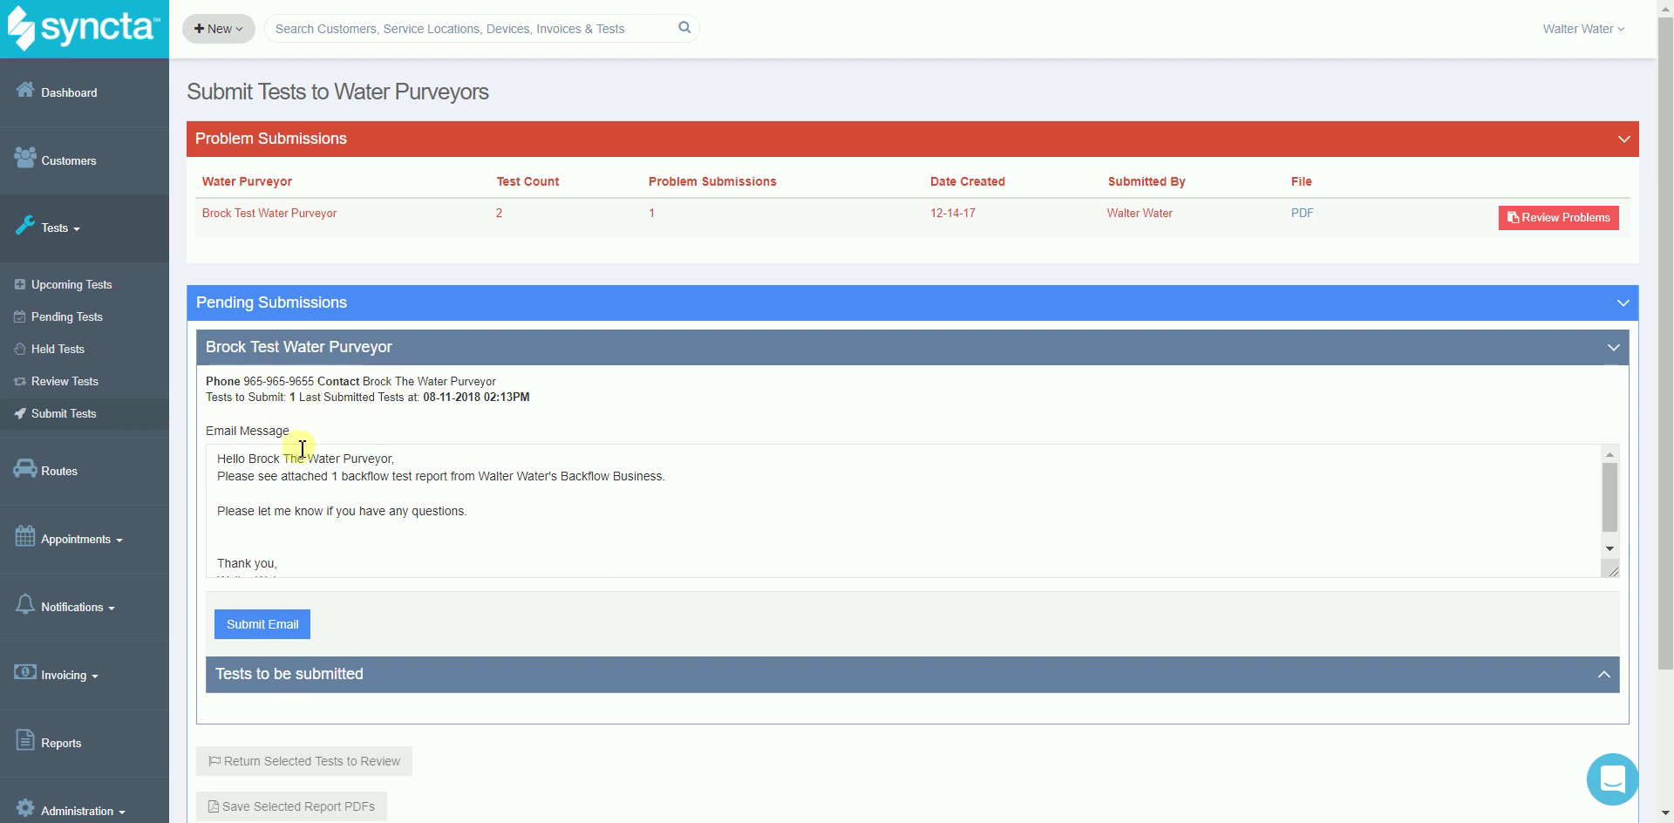
click(258, 624)
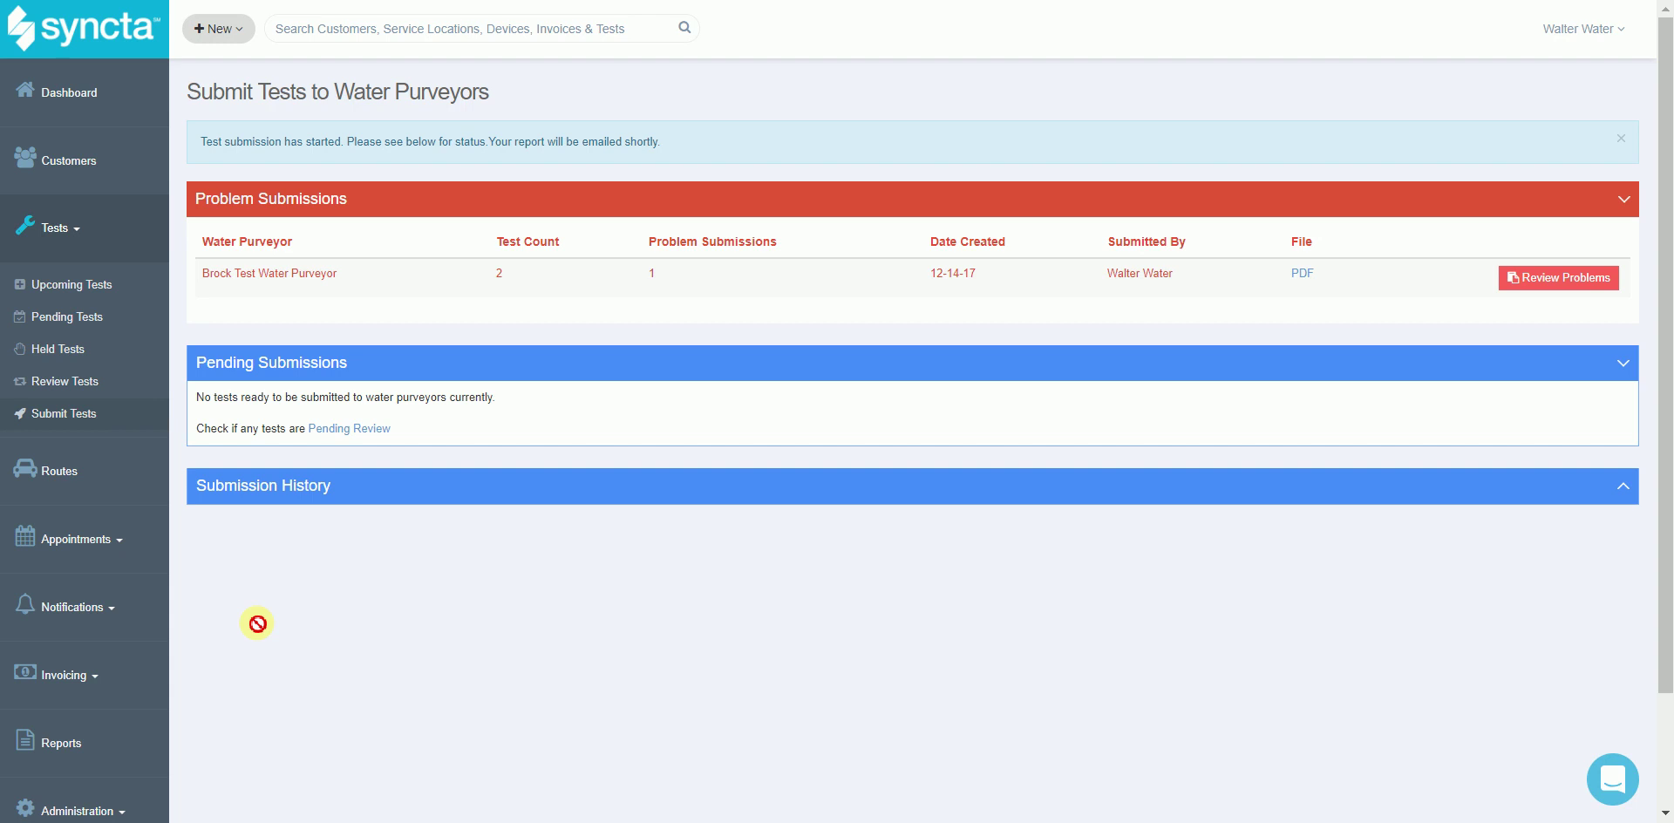
Start a new testing route and add three stops from the map: near Beaverton Town Square, Beaverton TC and The Home Depot
click(118, 475)
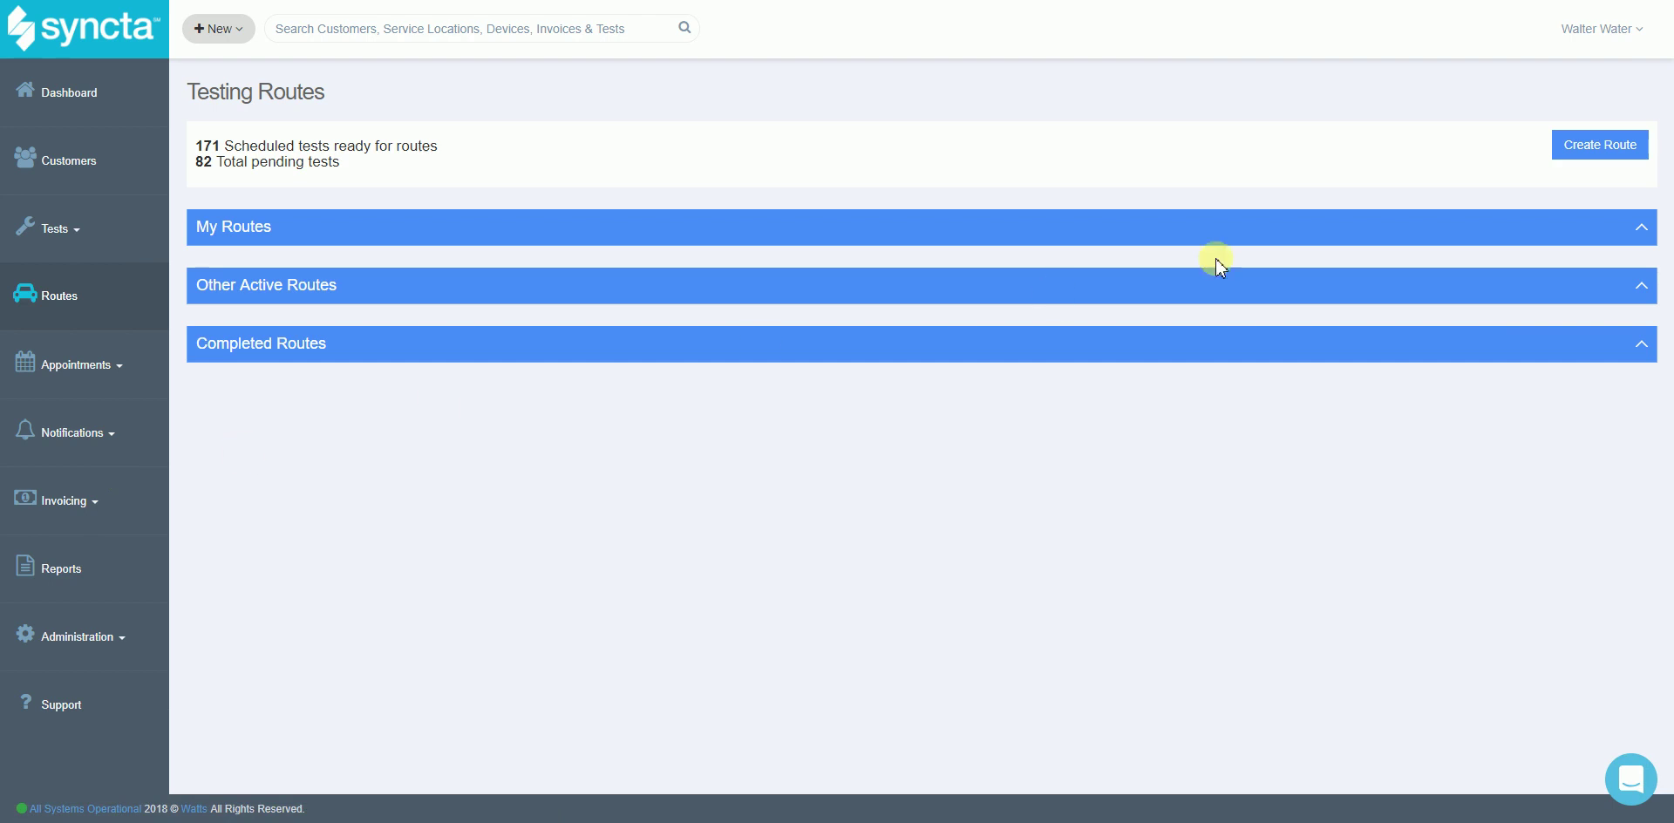
click(1575, 148)
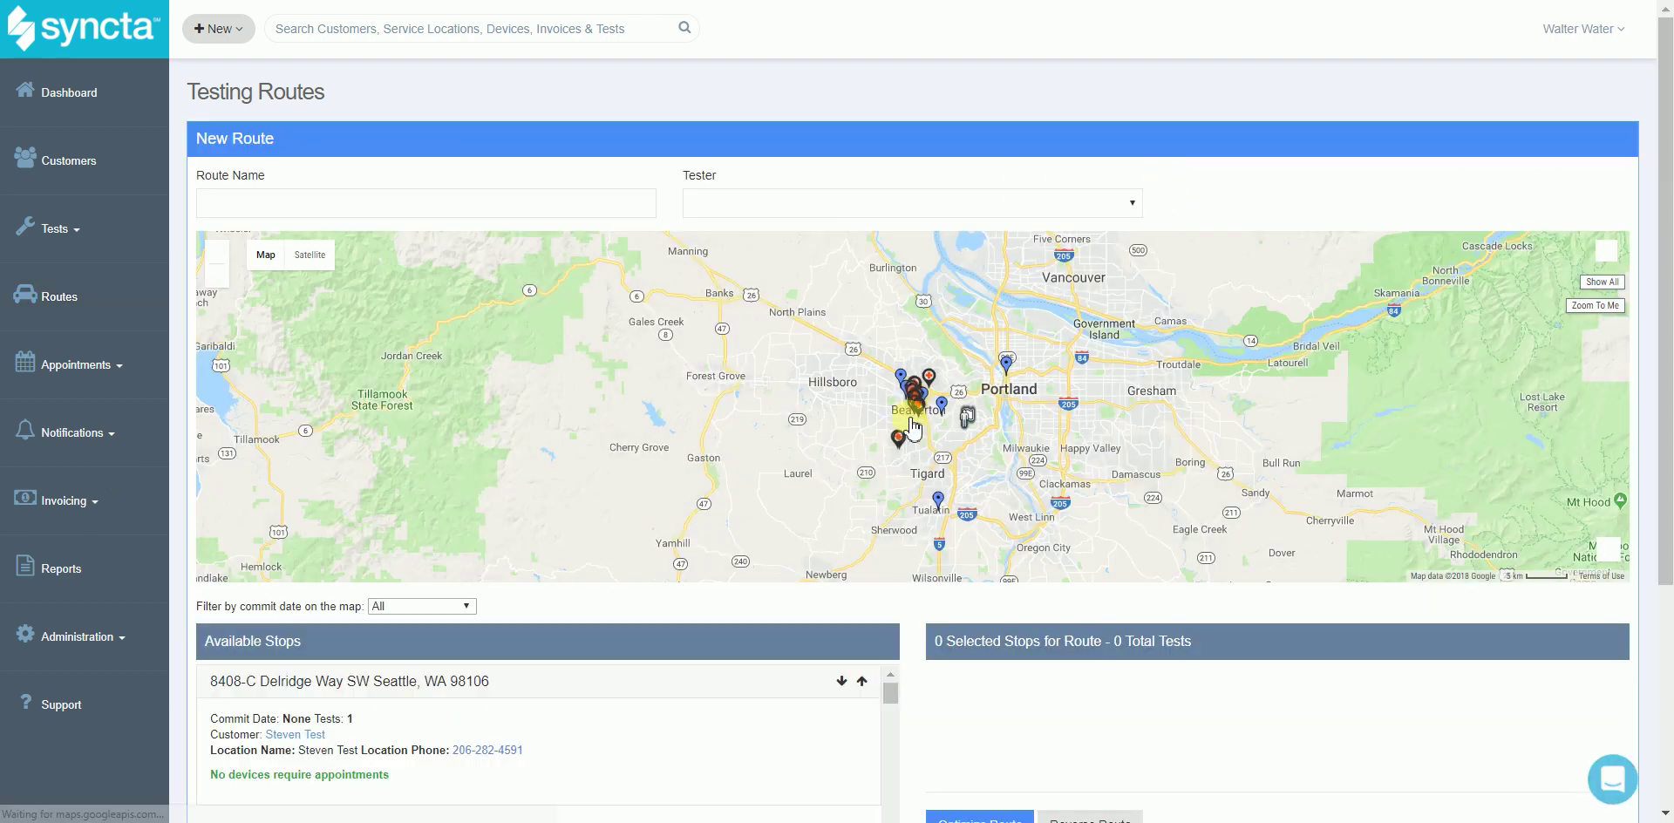
scroll(920, 410, up, 6)
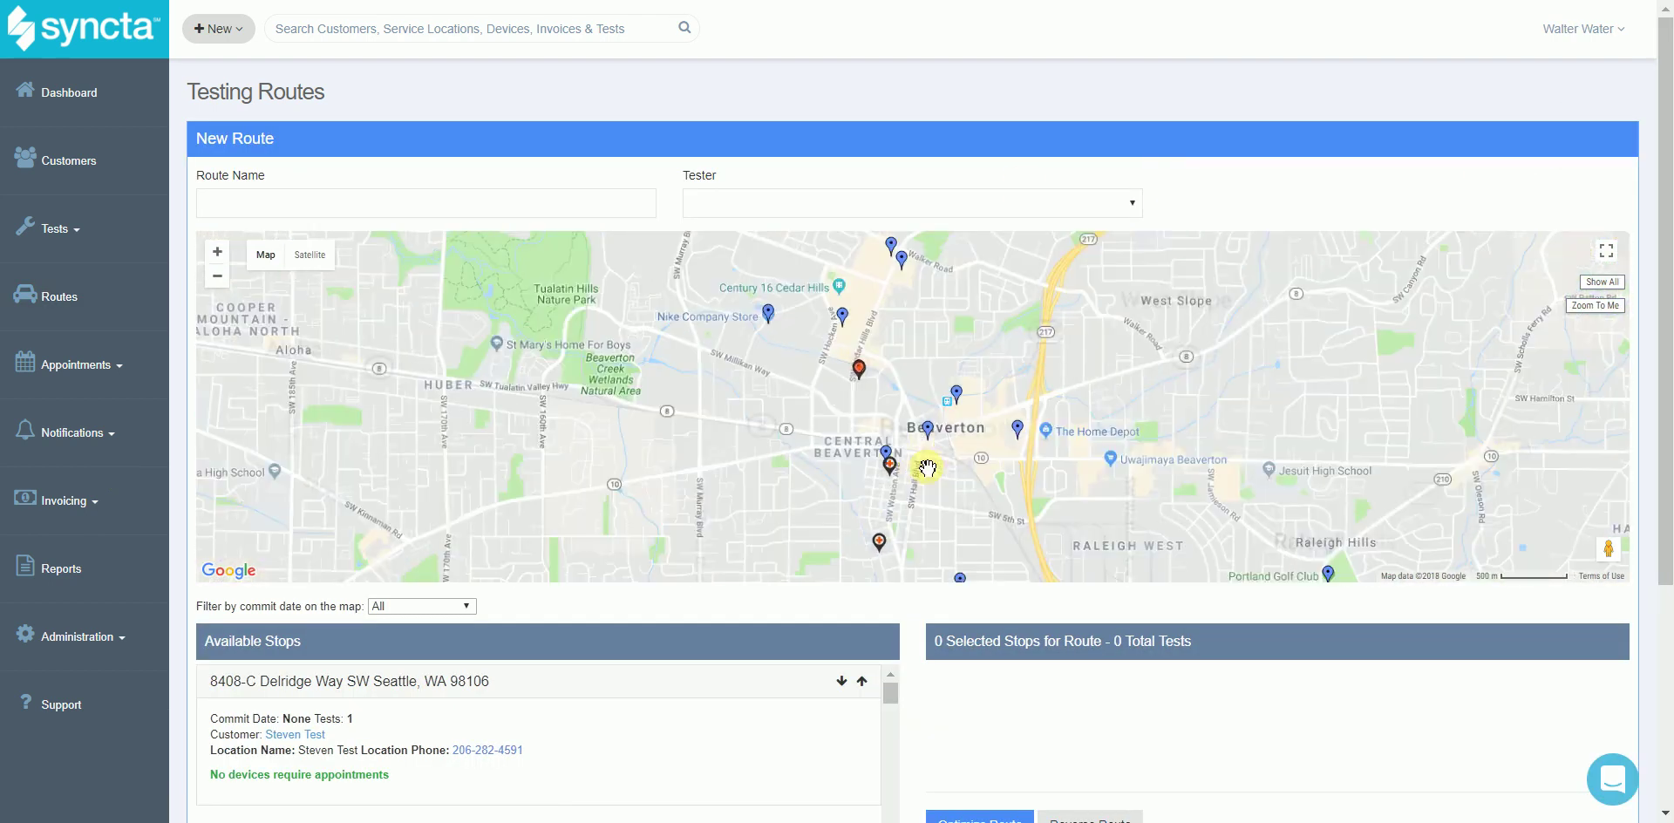
click(930, 406)
click(990, 335)
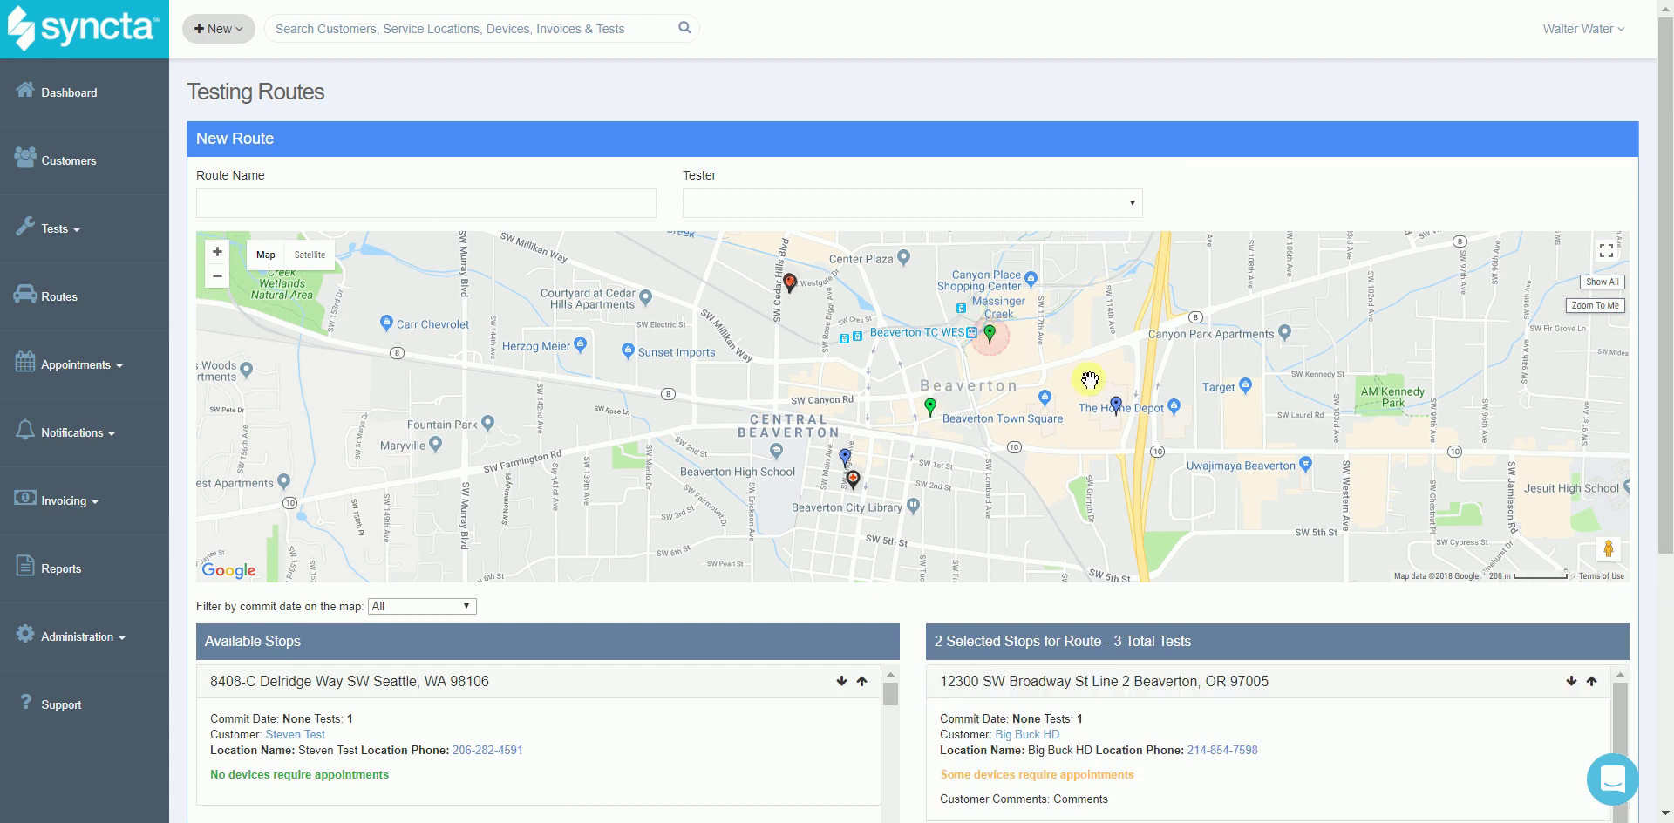
click(1117, 408)
Optimize the order of the selected stops and save the route as ready to test
scroll(912, 601, down, 5)
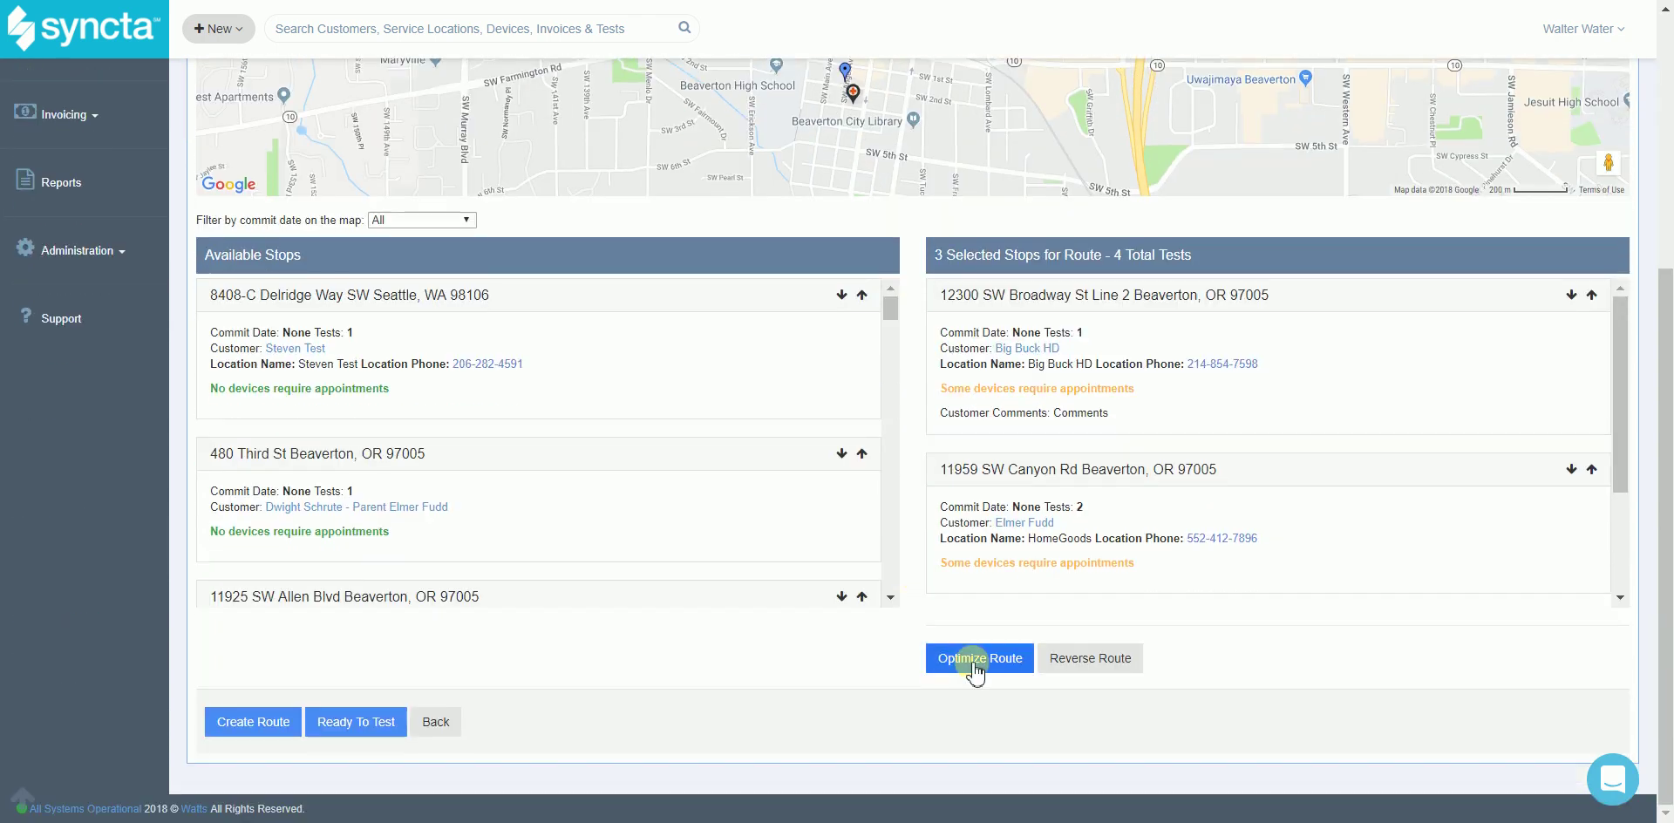
click(972, 658)
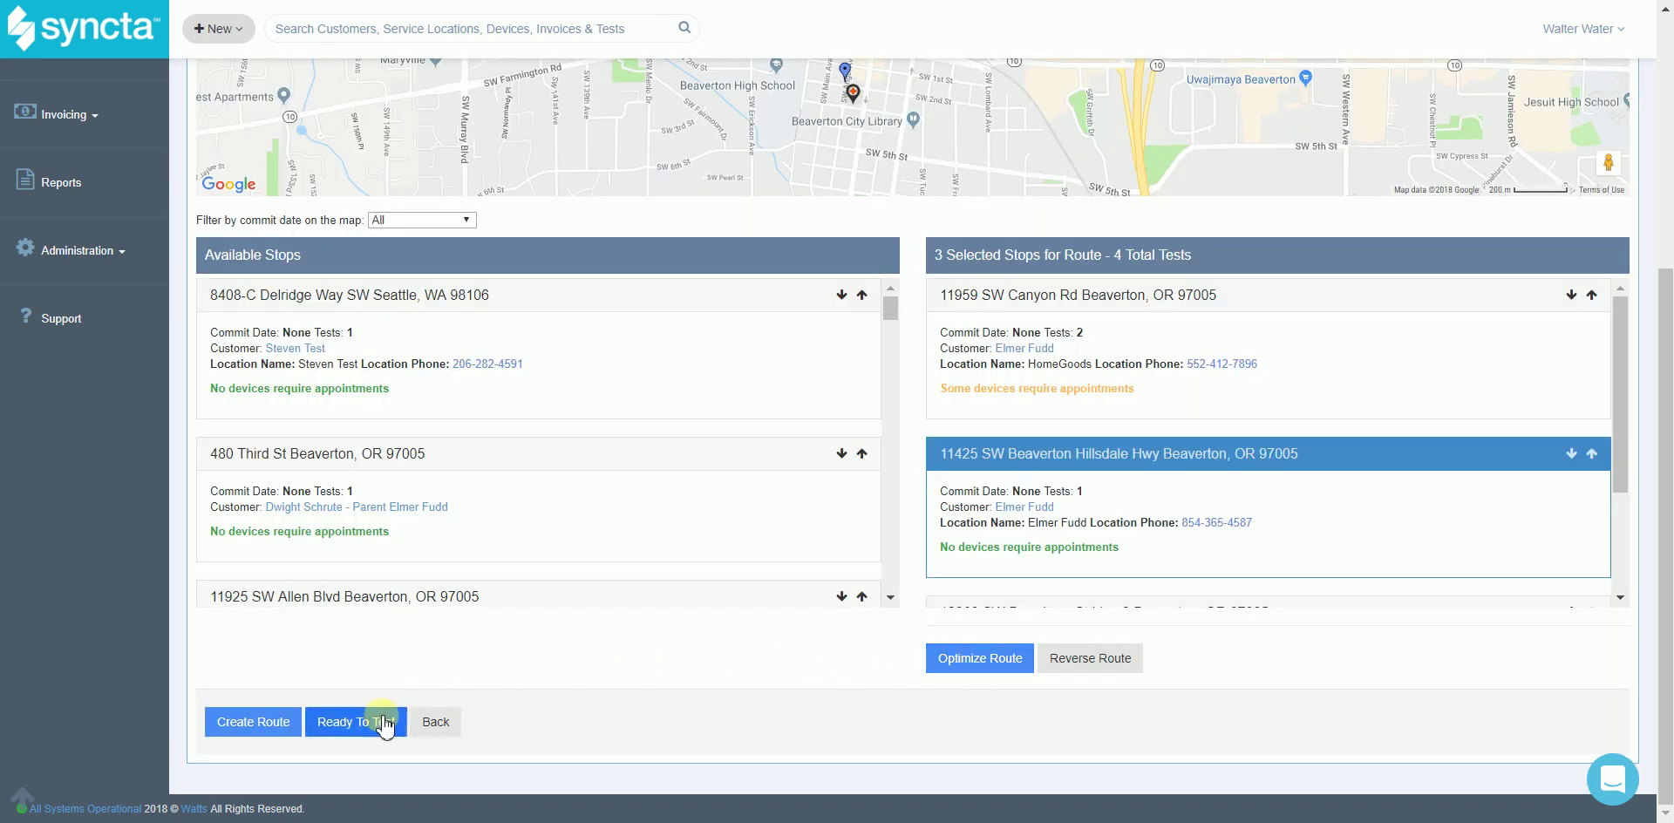
click(384, 721)
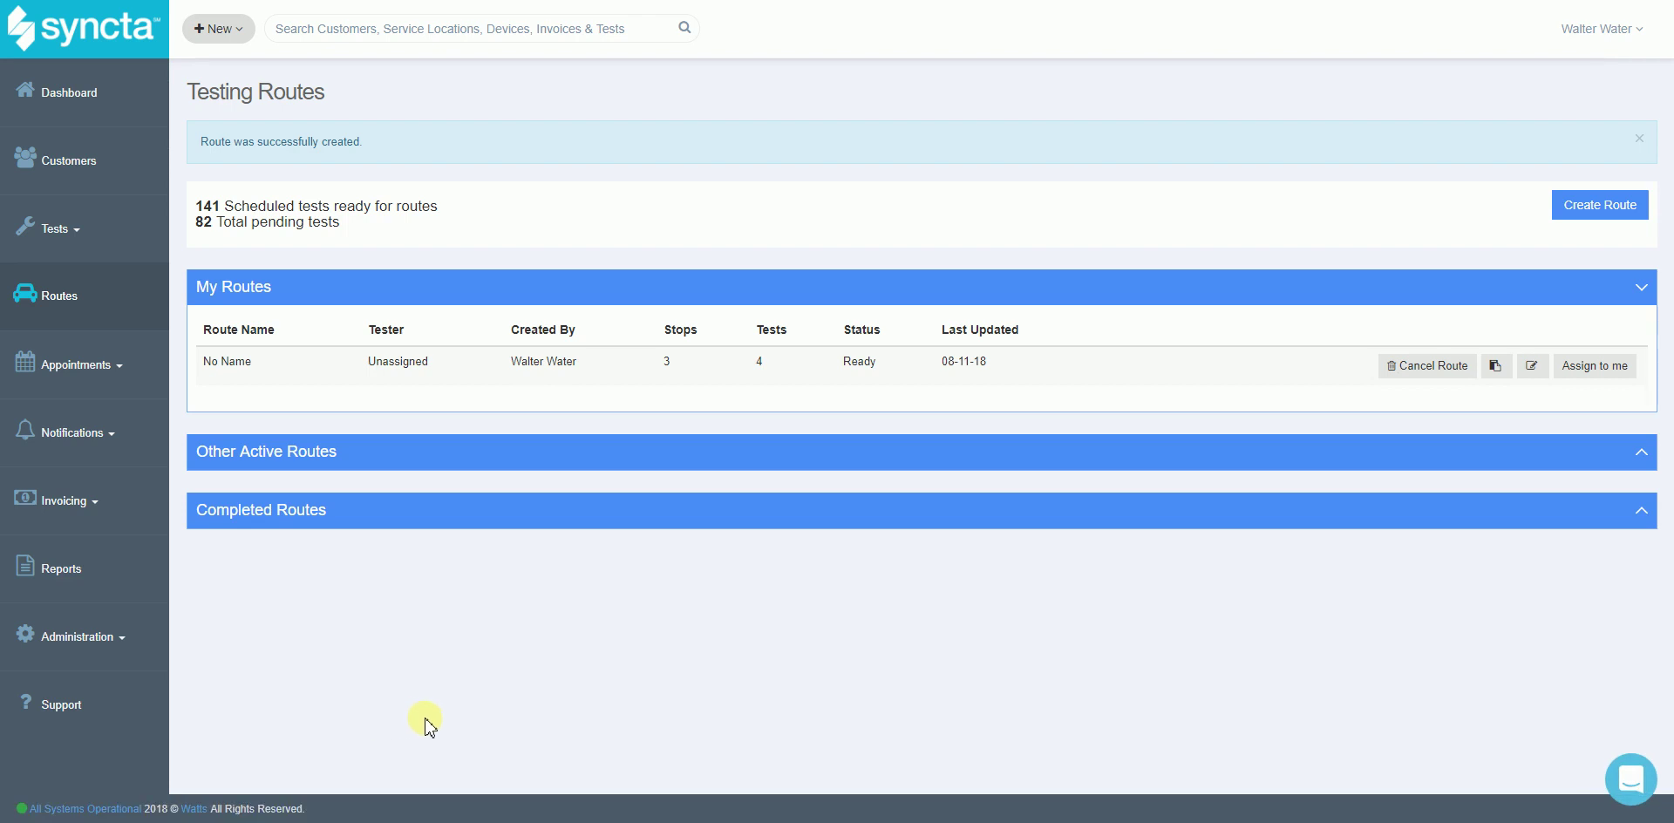
Open the details of the unnamed three-stop route dated 08-11-18
click(1495, 367)
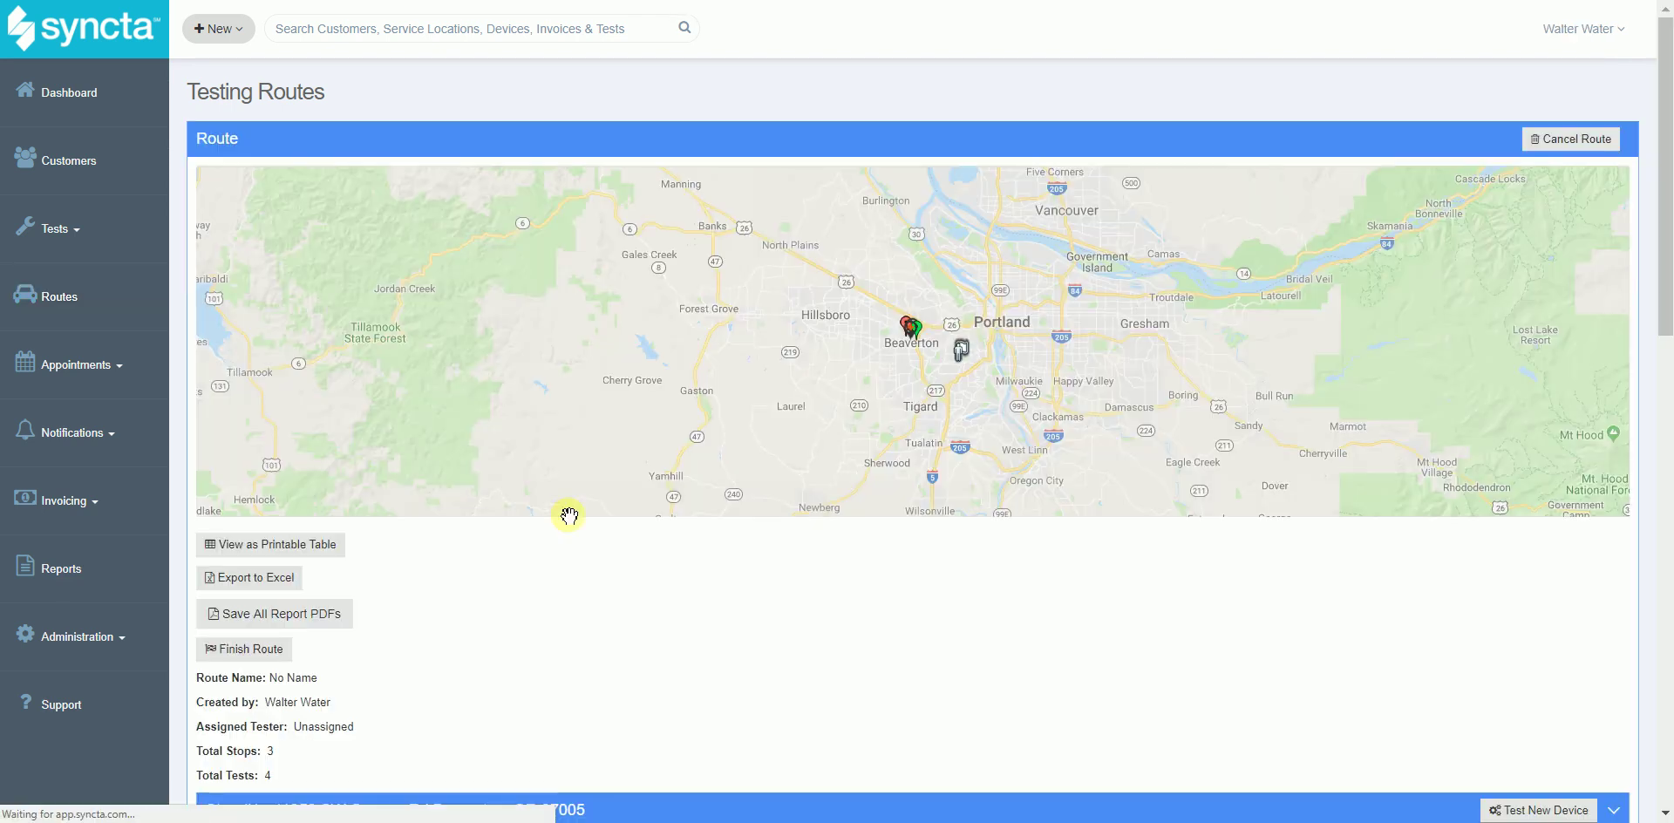